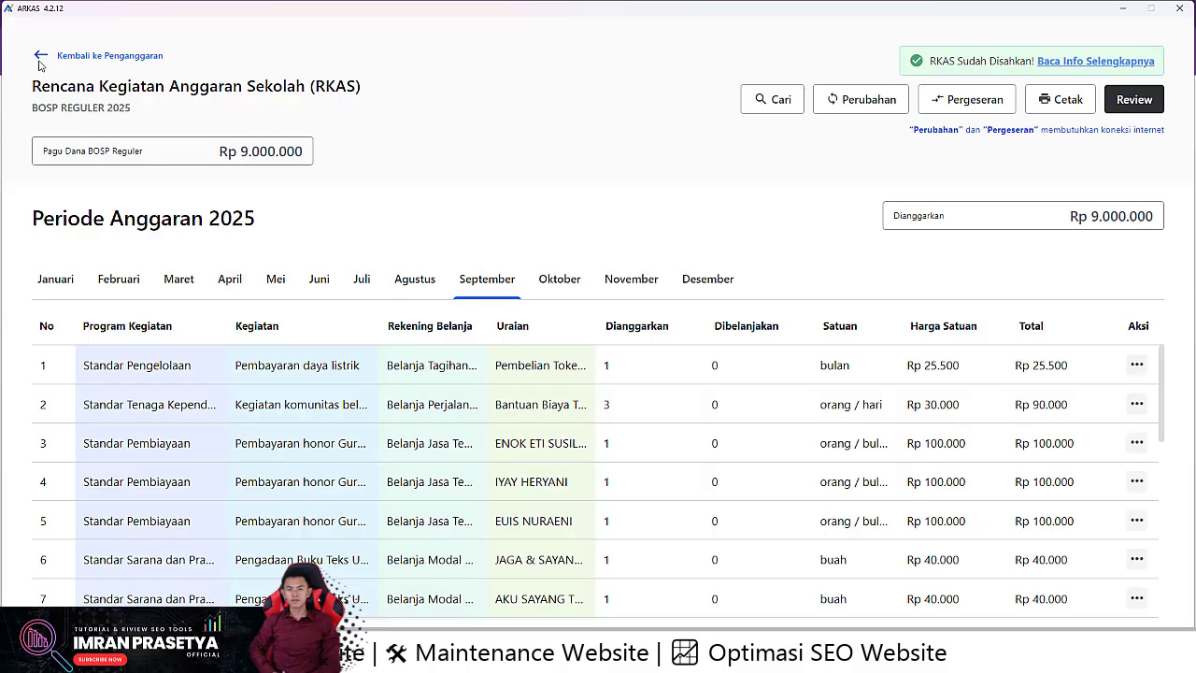
# Step: Return to the previous page and scroll back up toward the tutorial video's channel name
pyautogui.click(98, 55)
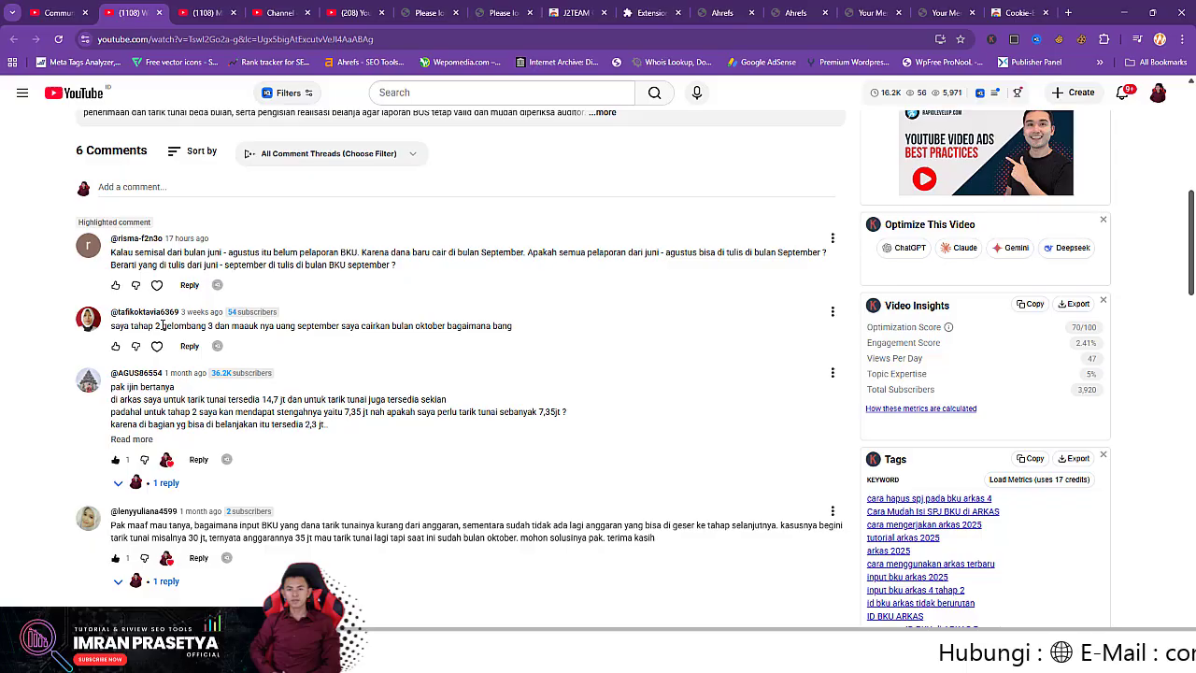
pyautogui.scroll(3, 407, 377)
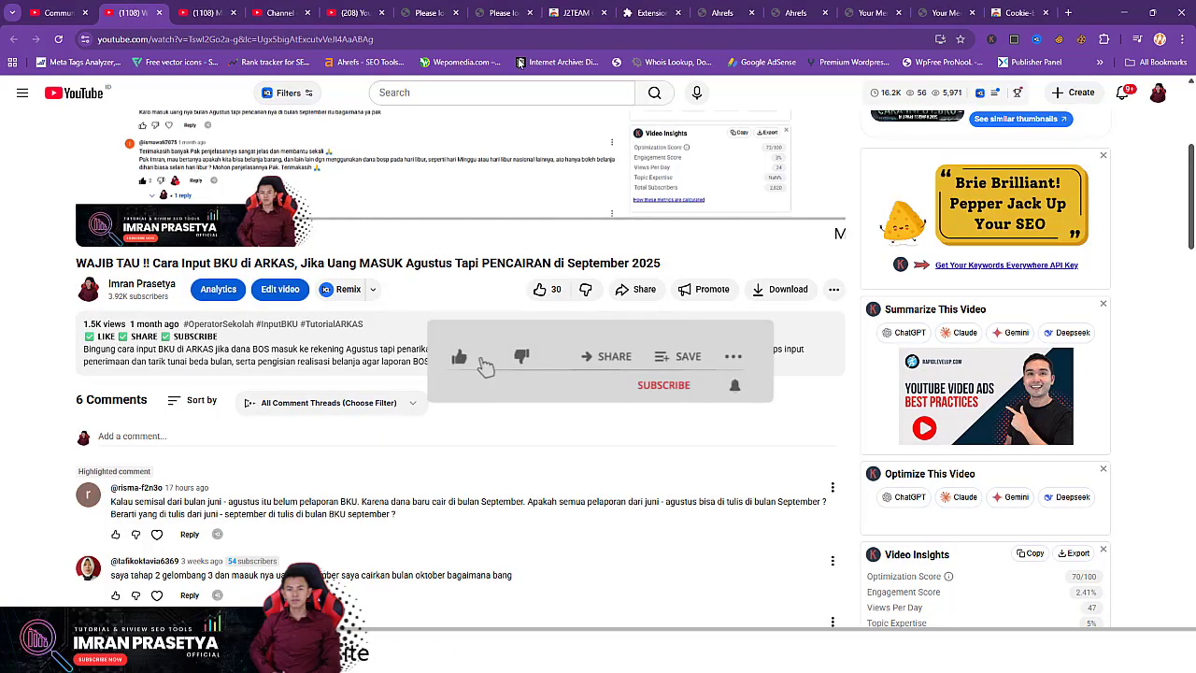
# Step: Open the video's channel name link in a new browser tab
pyautogui.rightClick(141, 285)
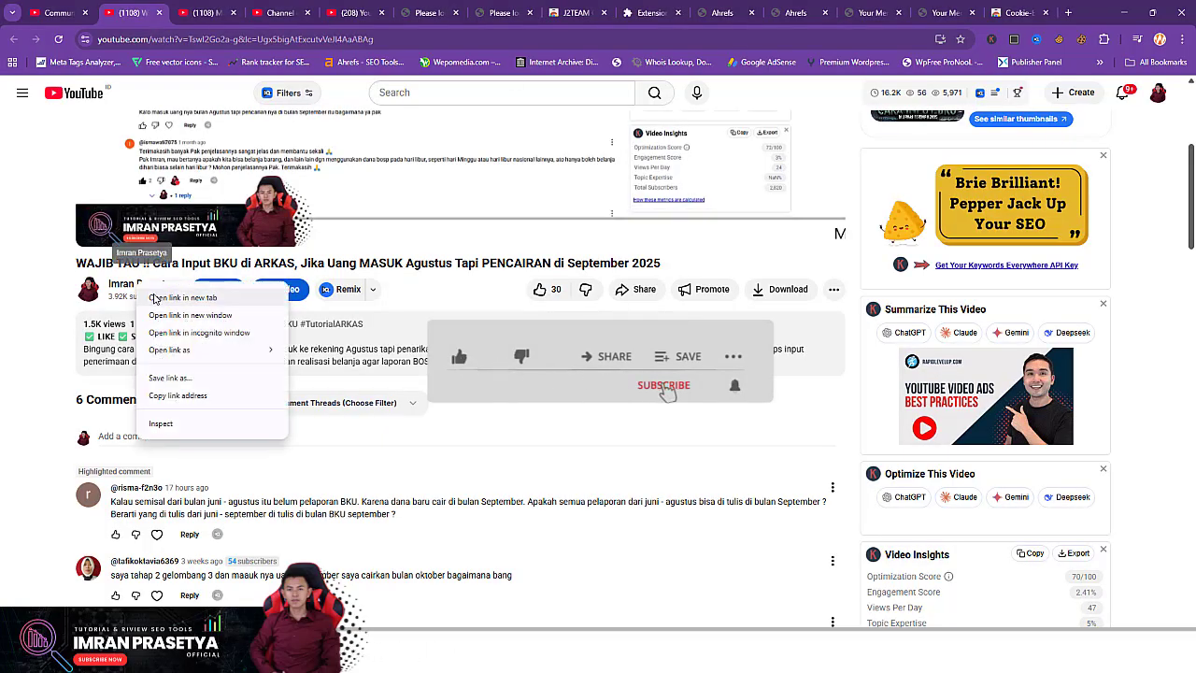
pyautogui.click(177, 297)
pyautogui.click(208, 7)
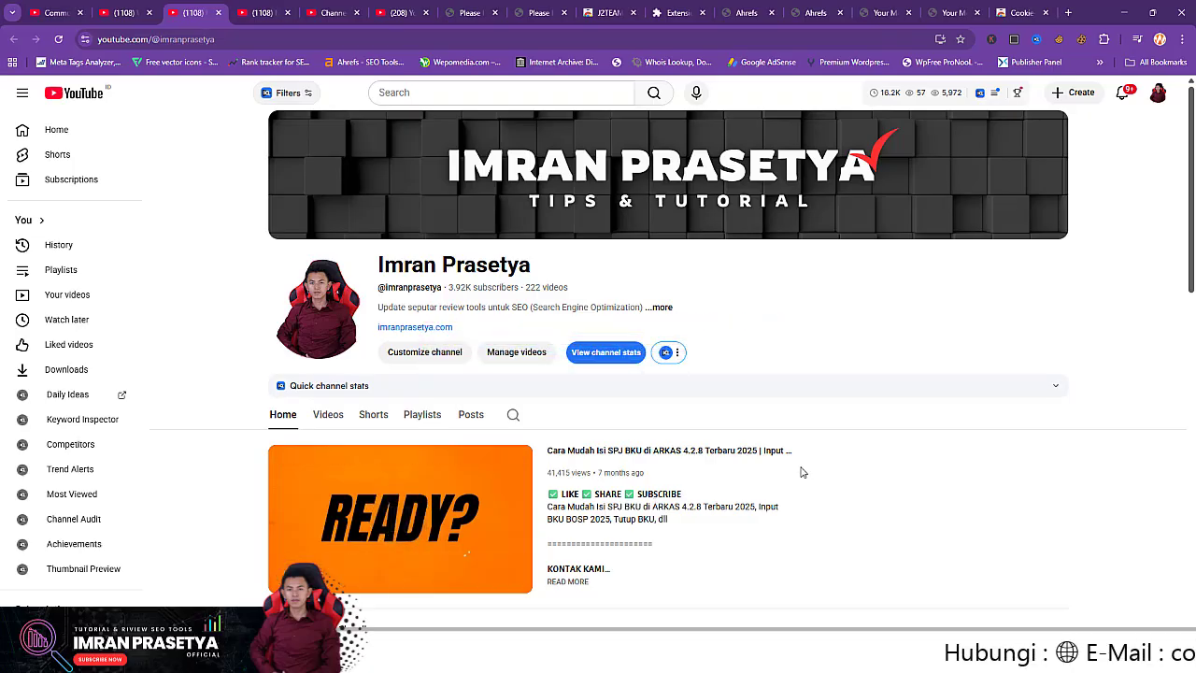
# Step: Switch back to the BKU tutorial video tab and scroll through its page
pyautogui.click(122, 12)
pyautogui.scroll(-1, 528, 502)
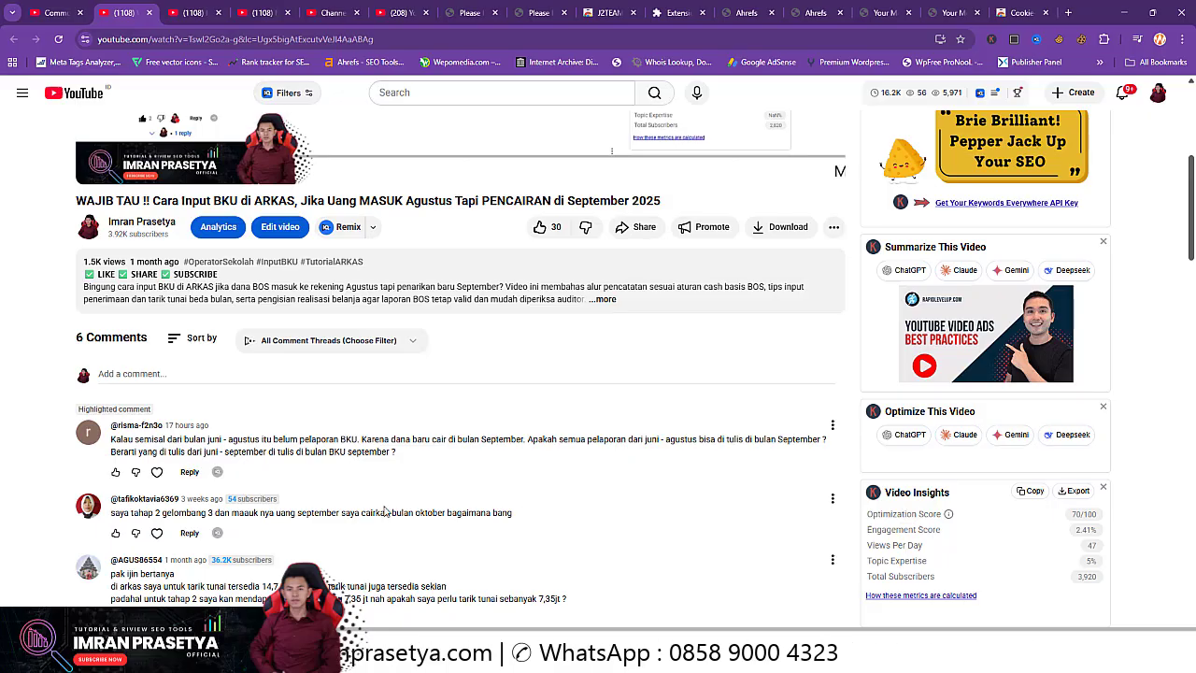
pyautogui.scroll(4, 385, 510)
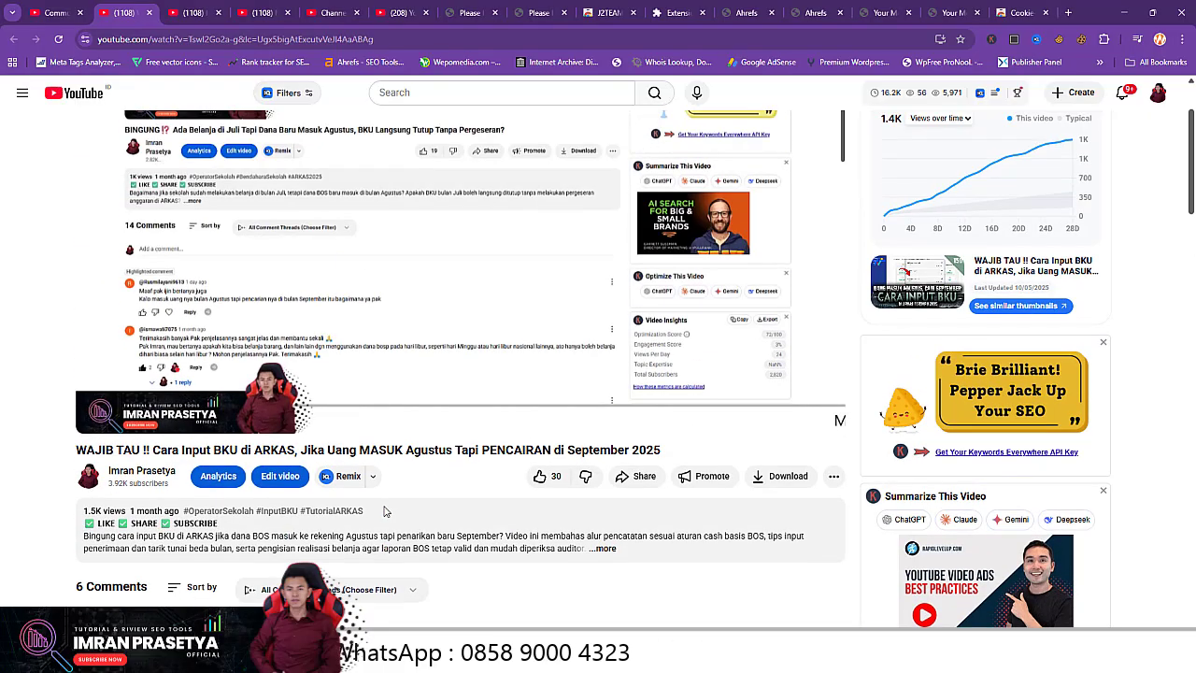
pyautogui.scroll(-1, 386, 509)
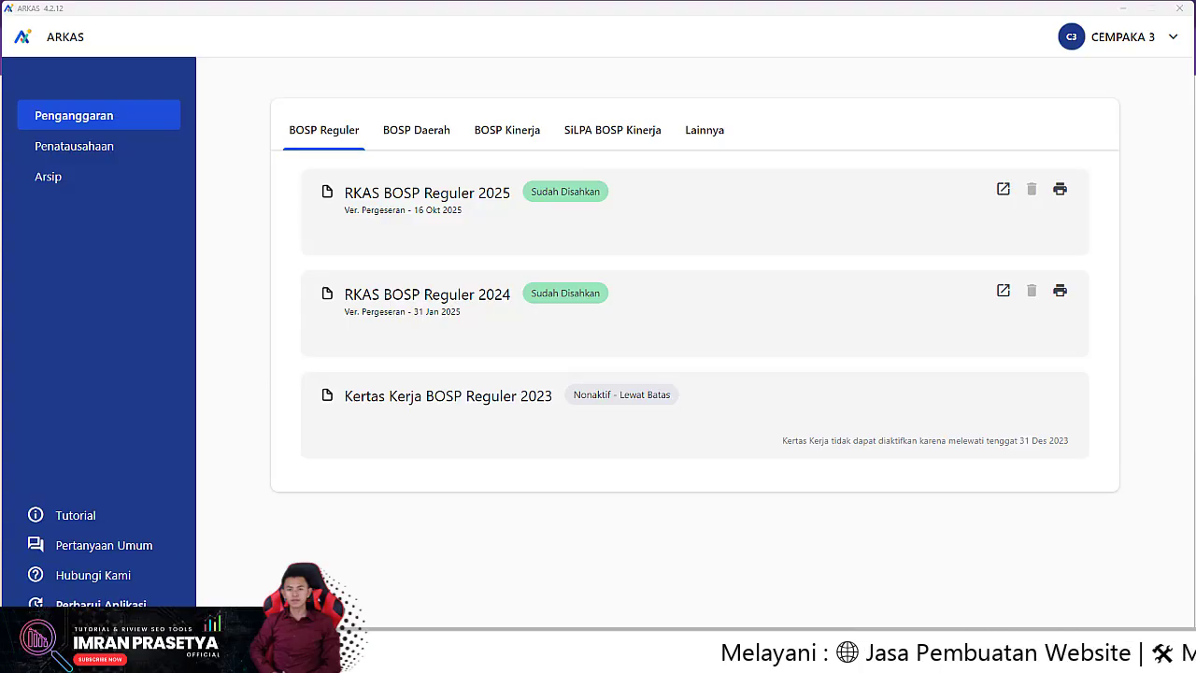
# Step: Run Perbarui Aplikasi and dismiss the notice that version 4.2.12 is already the latest
pyautogui.click(100, 604)
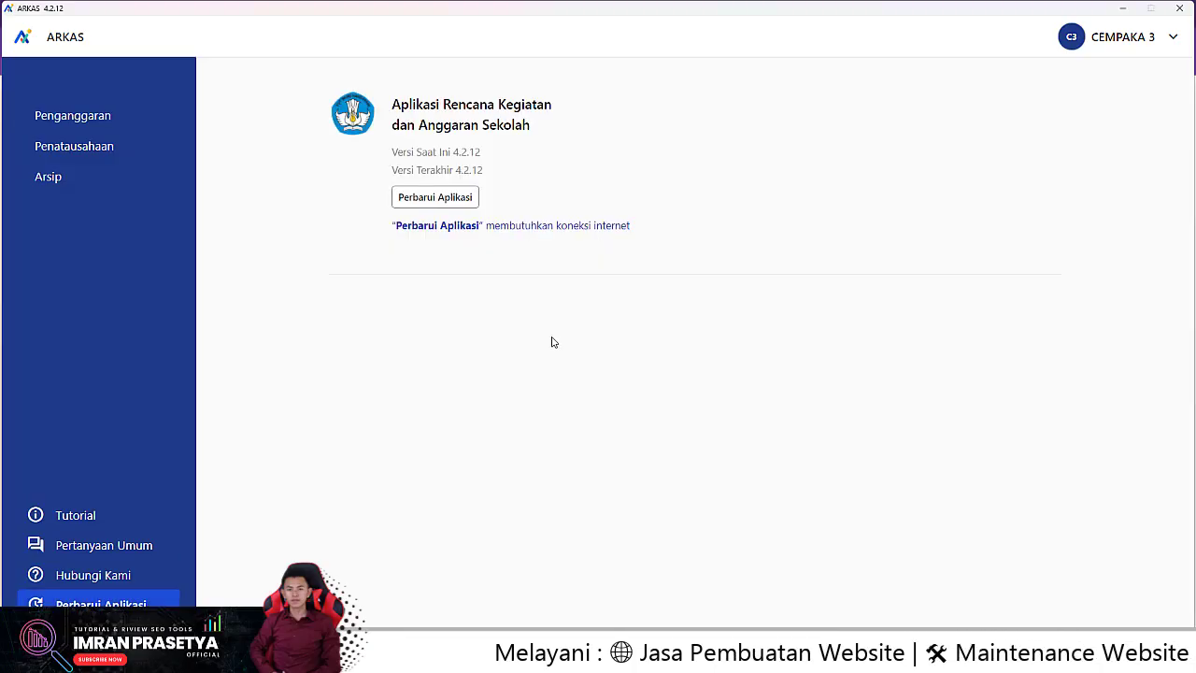
pyautogui.click(443, 200)
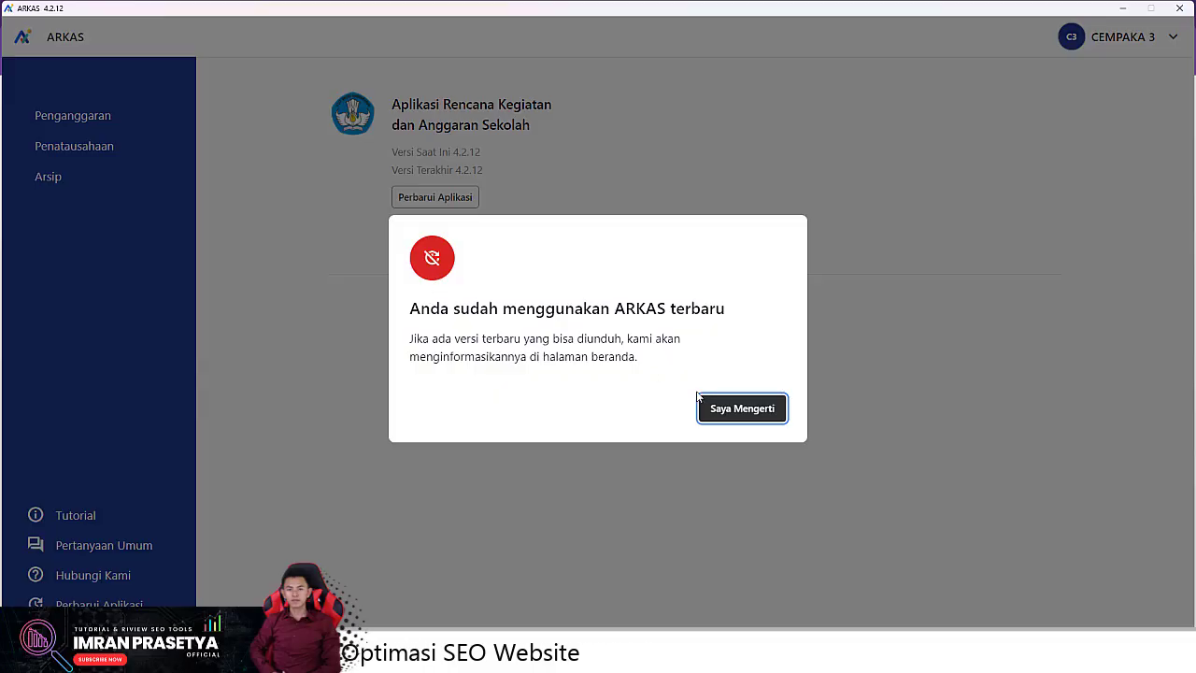
pyautogui.click(739, 415)
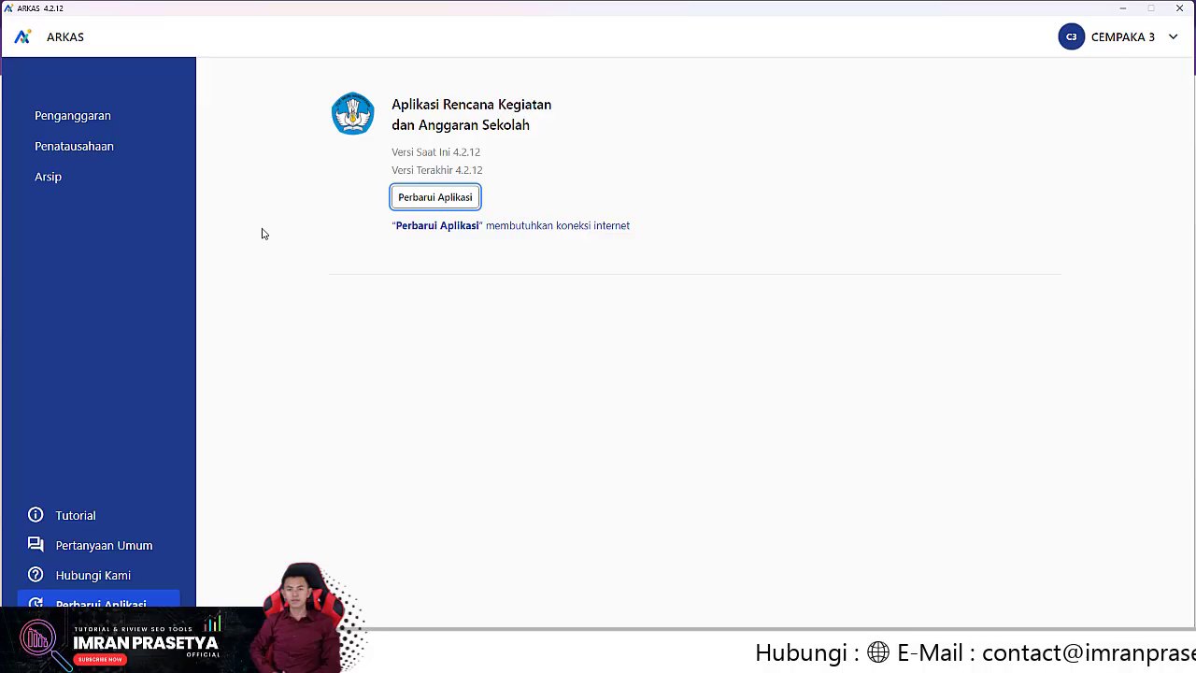
# Step: Open Penatausahaan to see BKU BOSP Reguler 2025, with January–August finished and September in draft
pyautogui.click(70, 150)
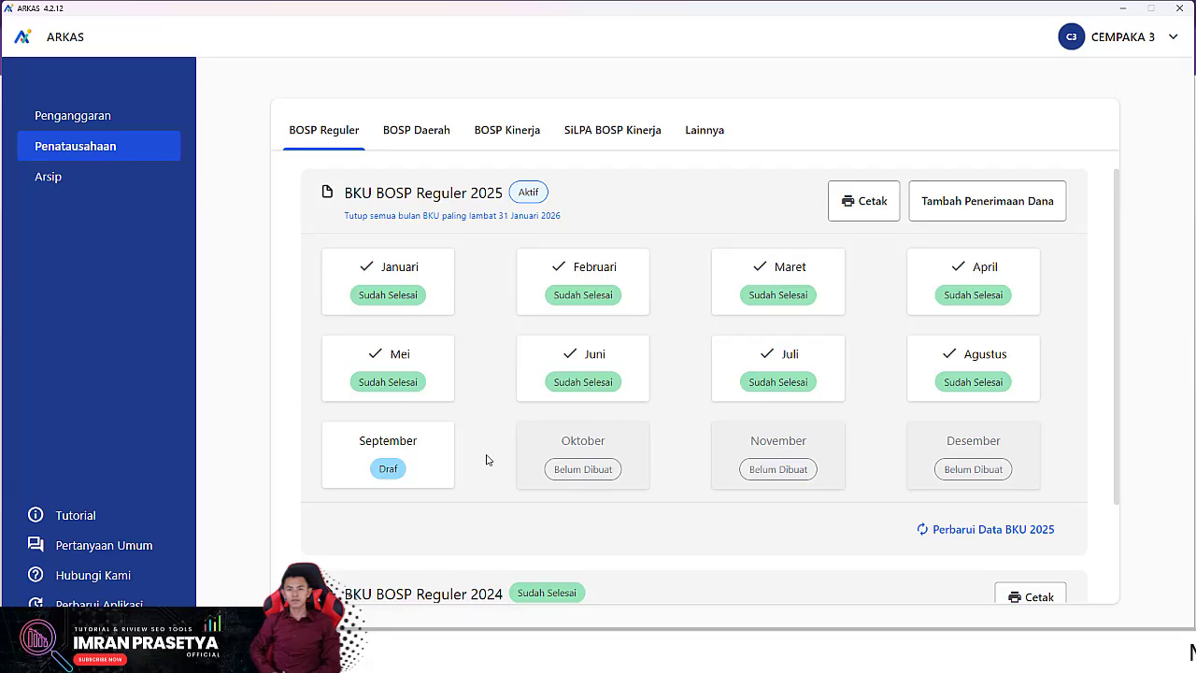
# Step: In the September 2025 BKU, delete the Rp 1.000.000 cash deposit entry and confirm Ya, Hapus
pyautogui.click(412, 466)
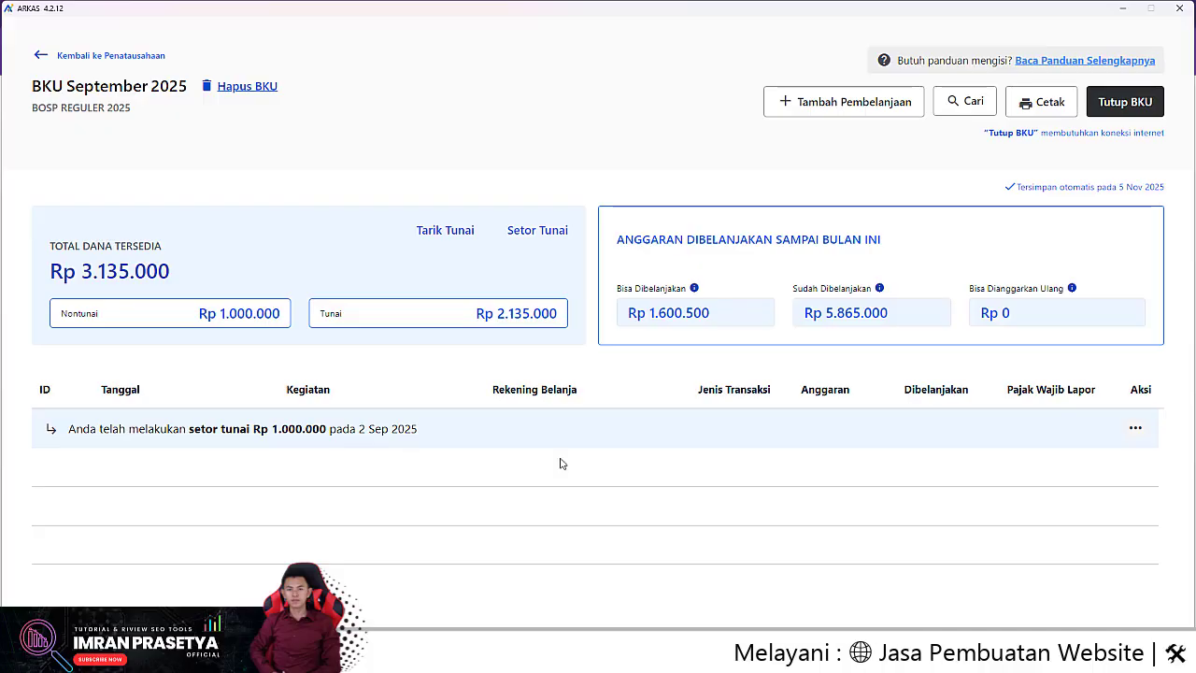
pyautogui.click(1137, 428)
pyautogui.click(1079, 421)
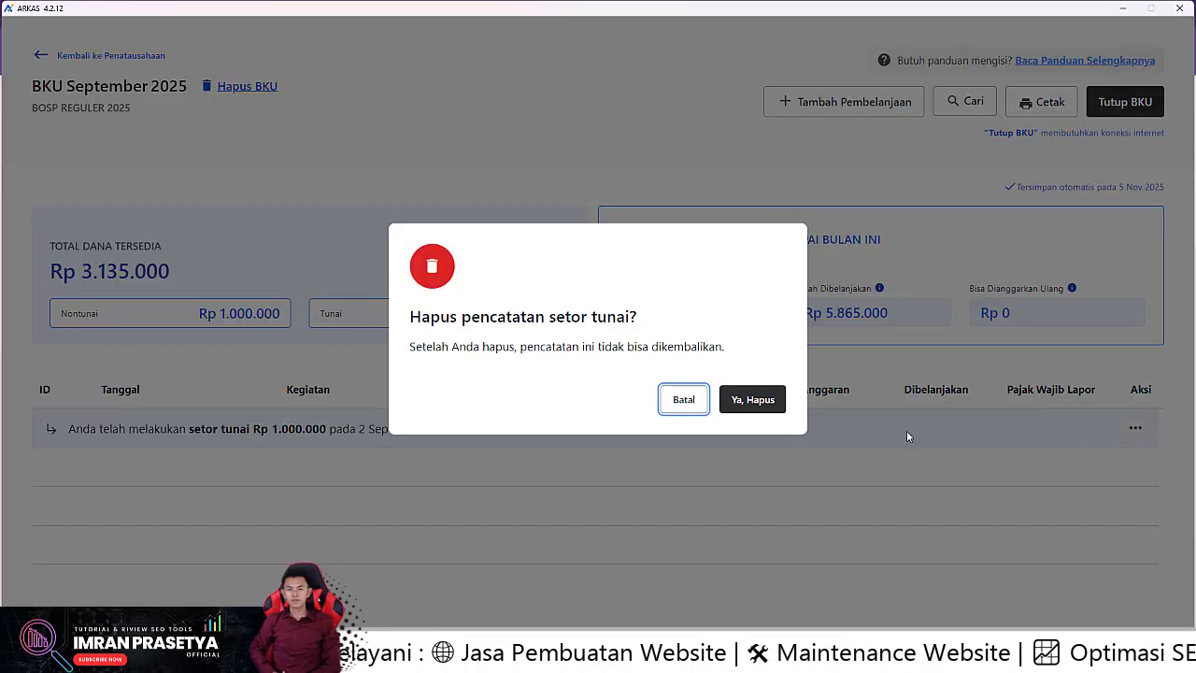
pyautogui.click(753, 400)
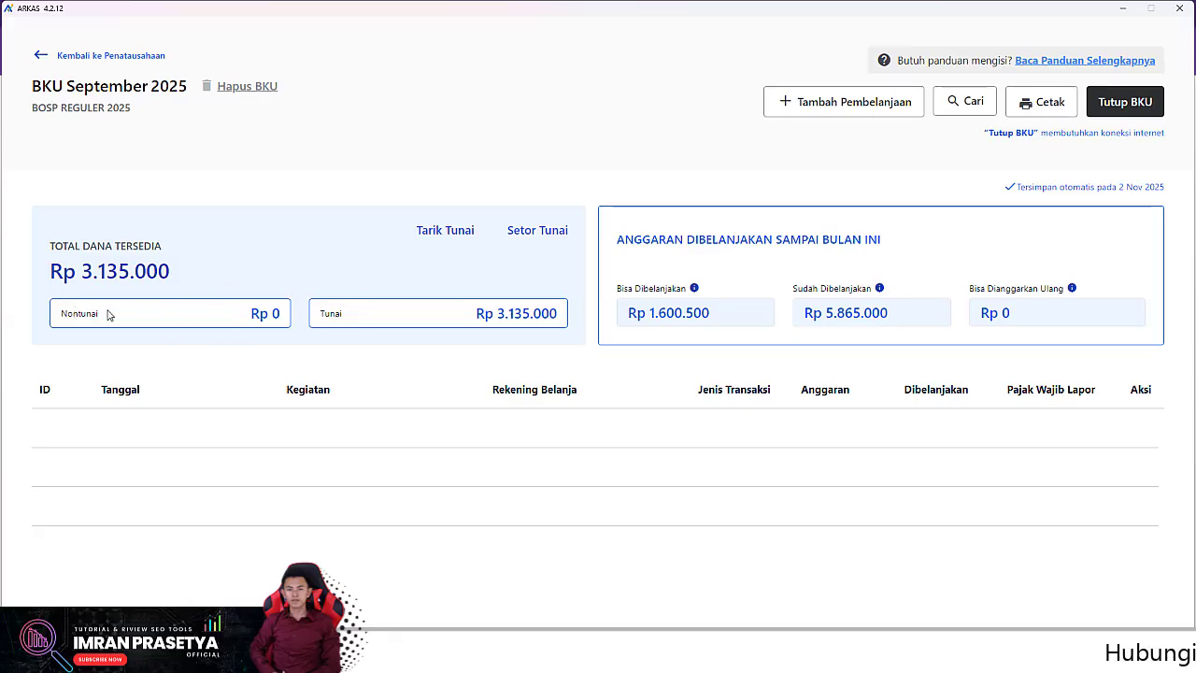
# Step: Record a Setor Tunai of Rp 3.135.000 dated 1 September 2025
pyautogui.click(540, 232)
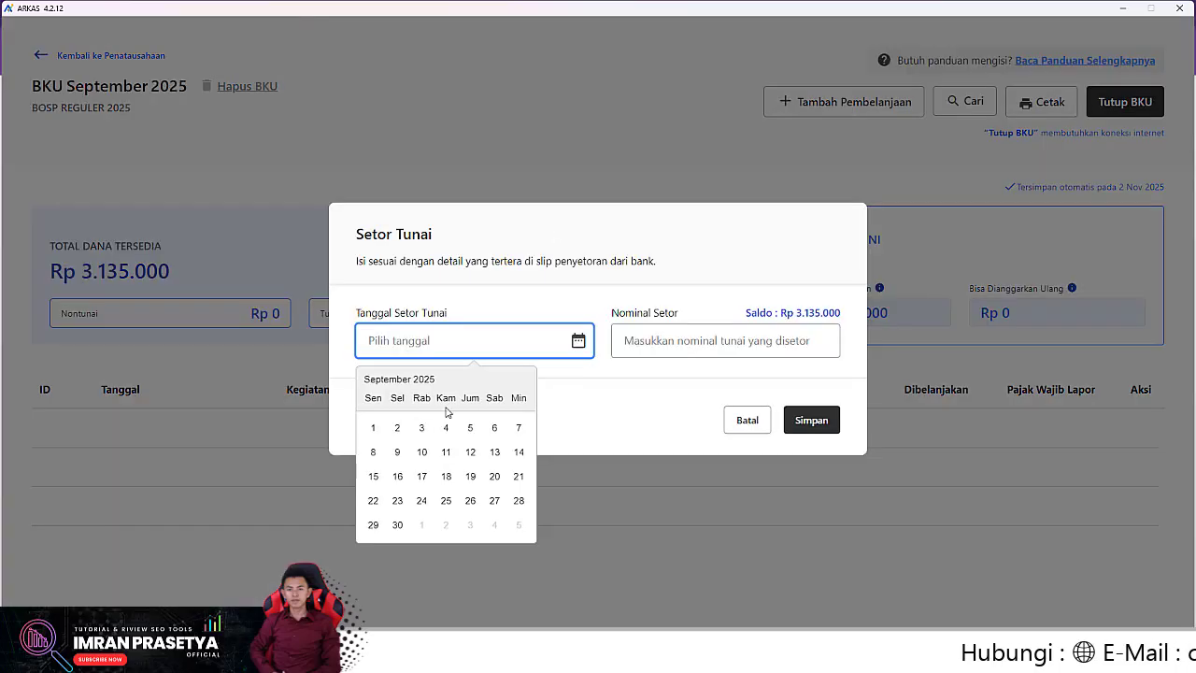
pyautogui.click(373, 427)
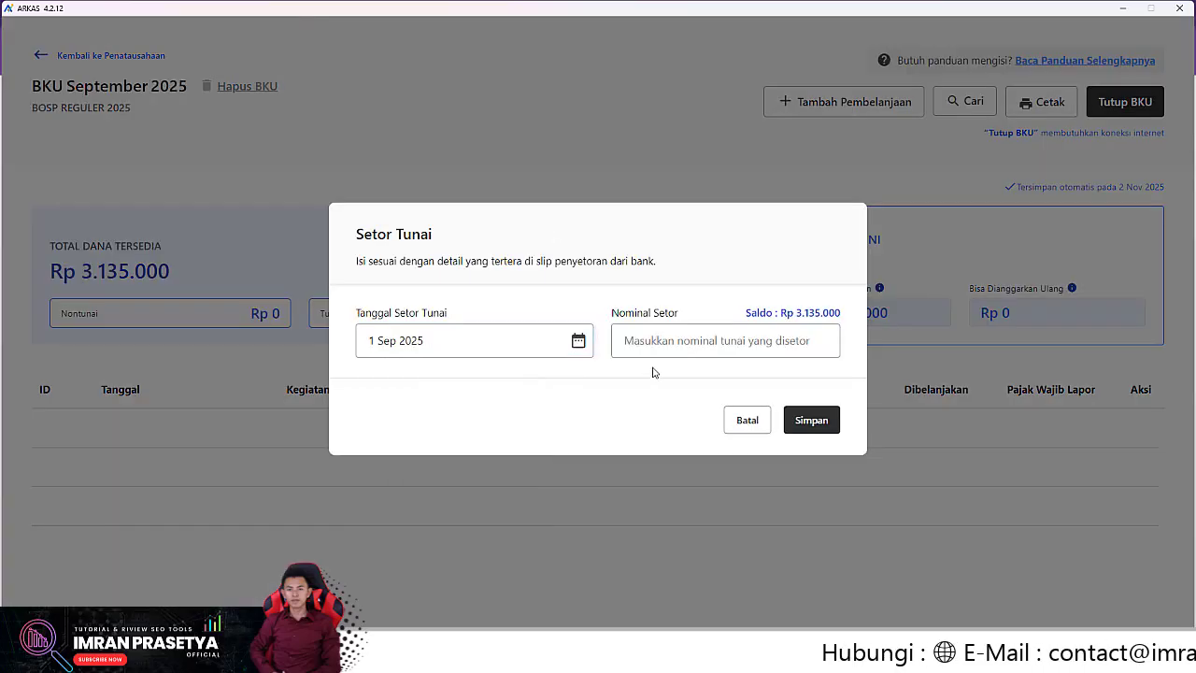
pyautogui.click(692, 340)
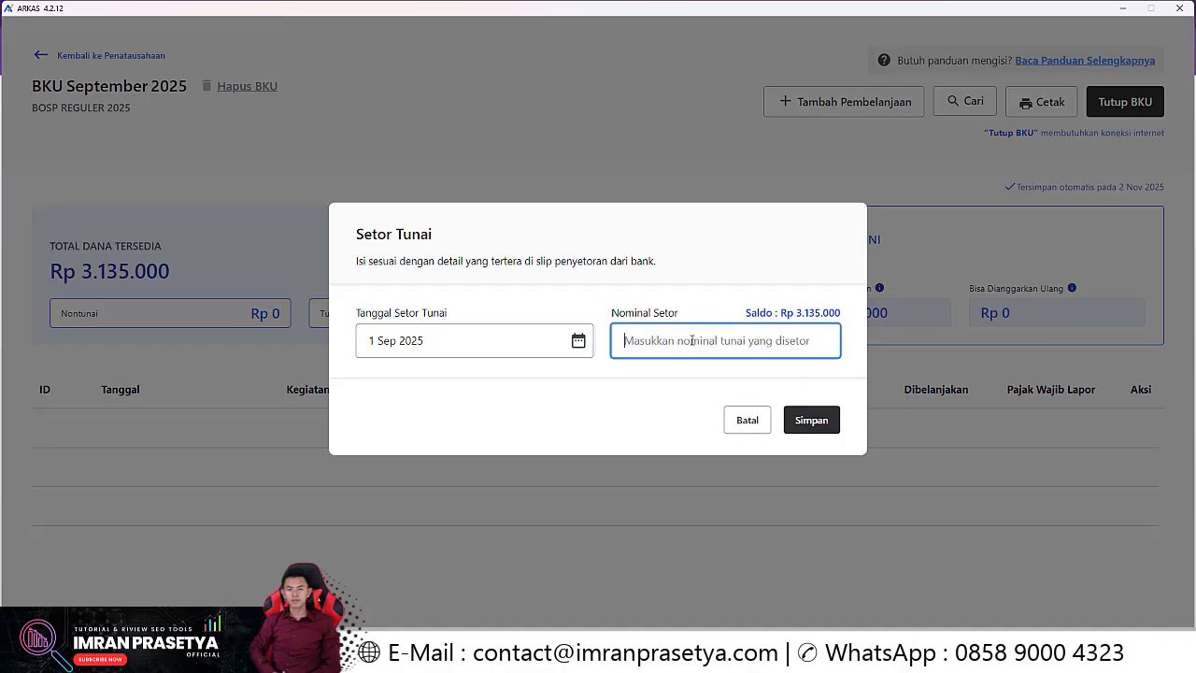
pyautogui.write('3')
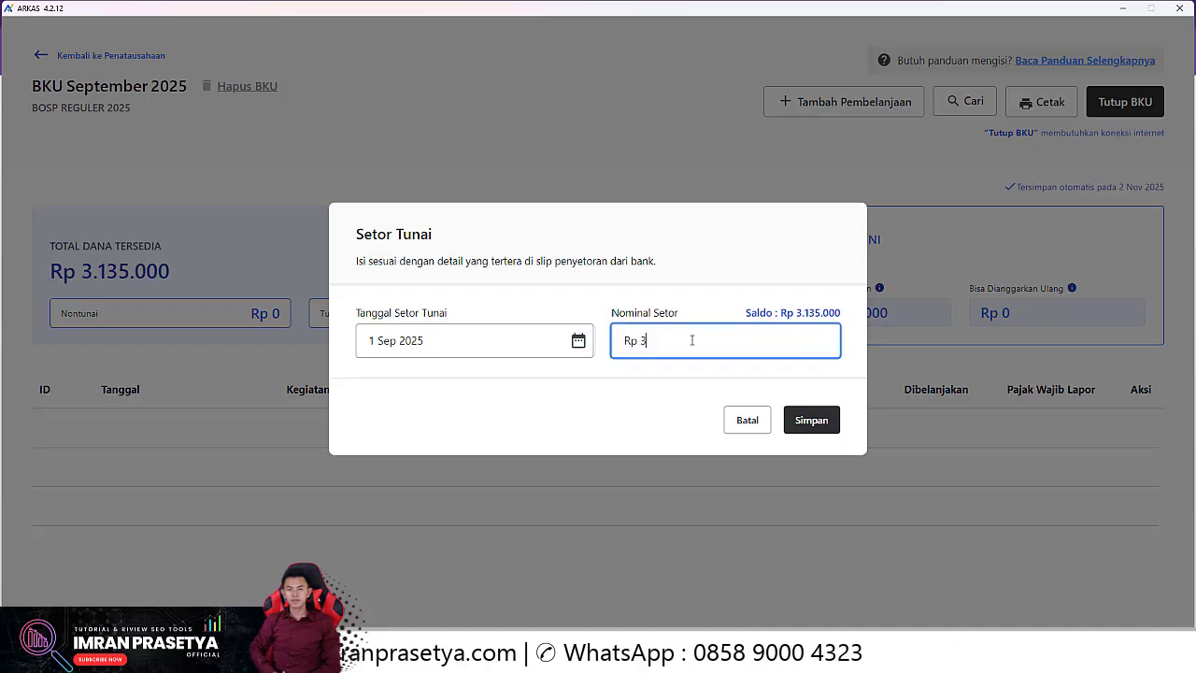
pyautogui.write('.135.000')
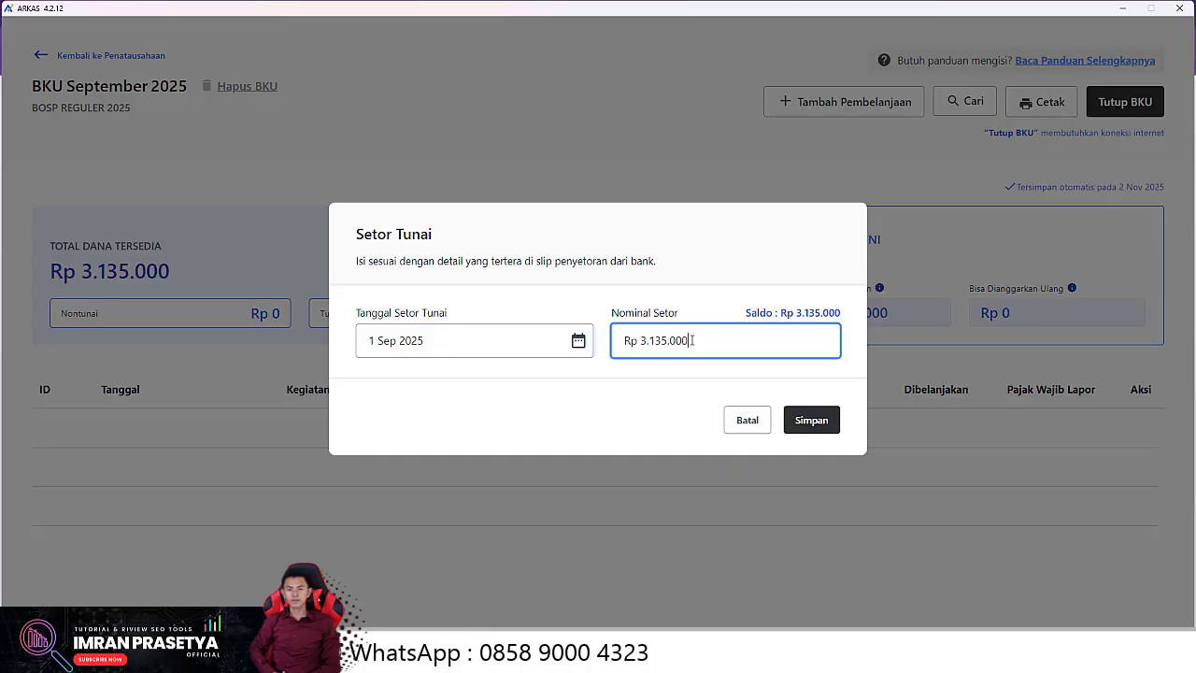
pyautogui.click(825, 419)
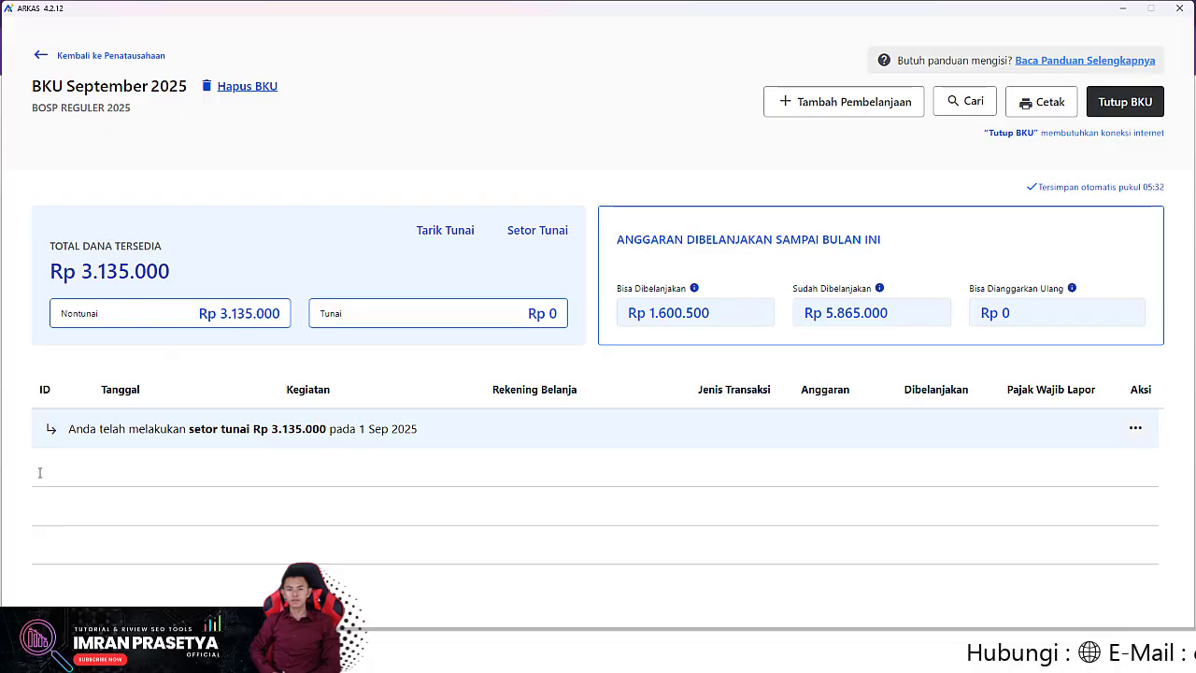
# Step: View the closed July 2025 BKU, then go back to the Penatausahaan overview
pyautogui.click(44, 56)
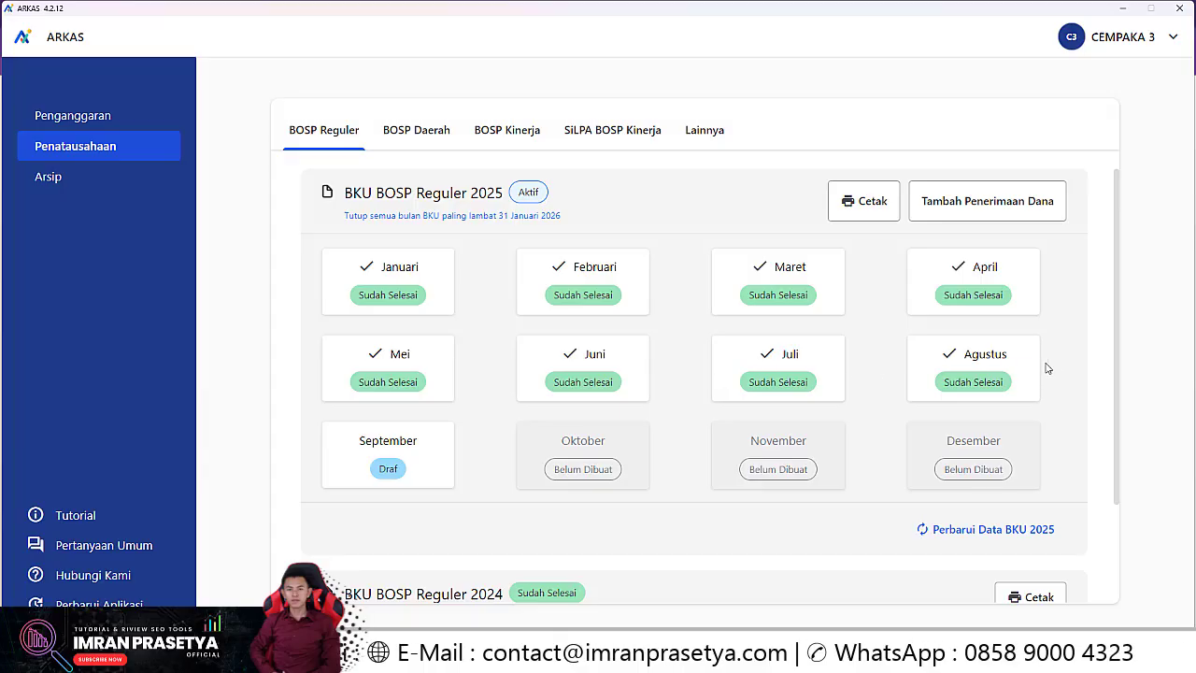
pyautogui.click(814, 360)
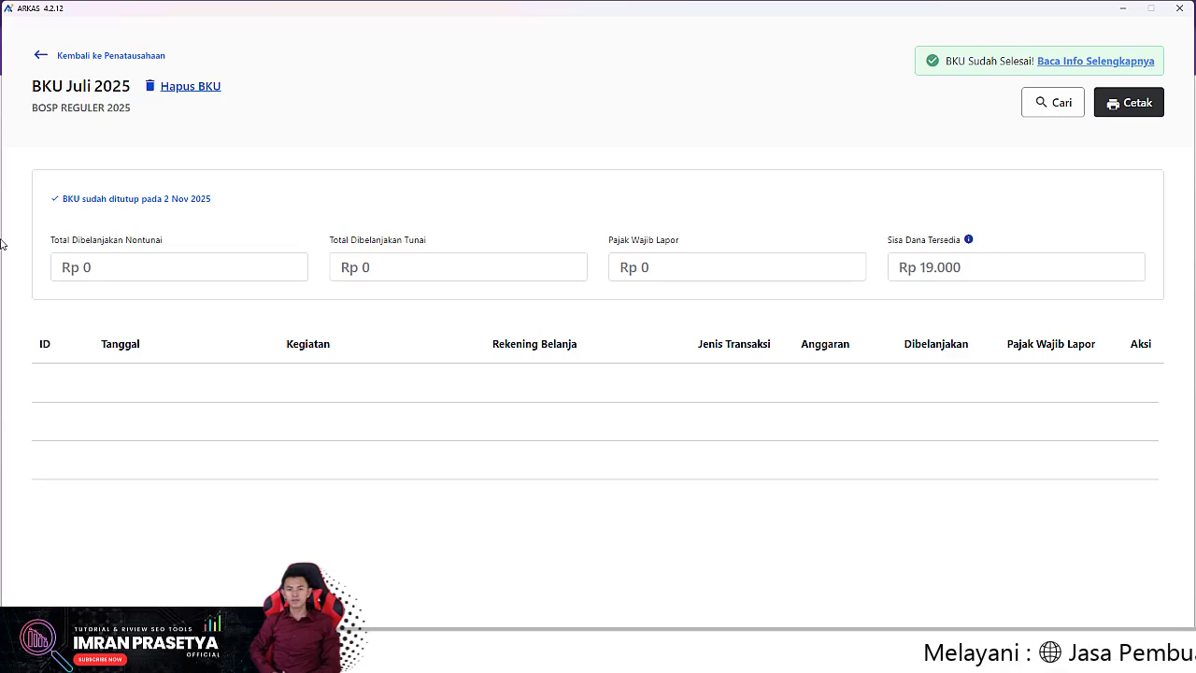
pyautogui.click(37, 55)
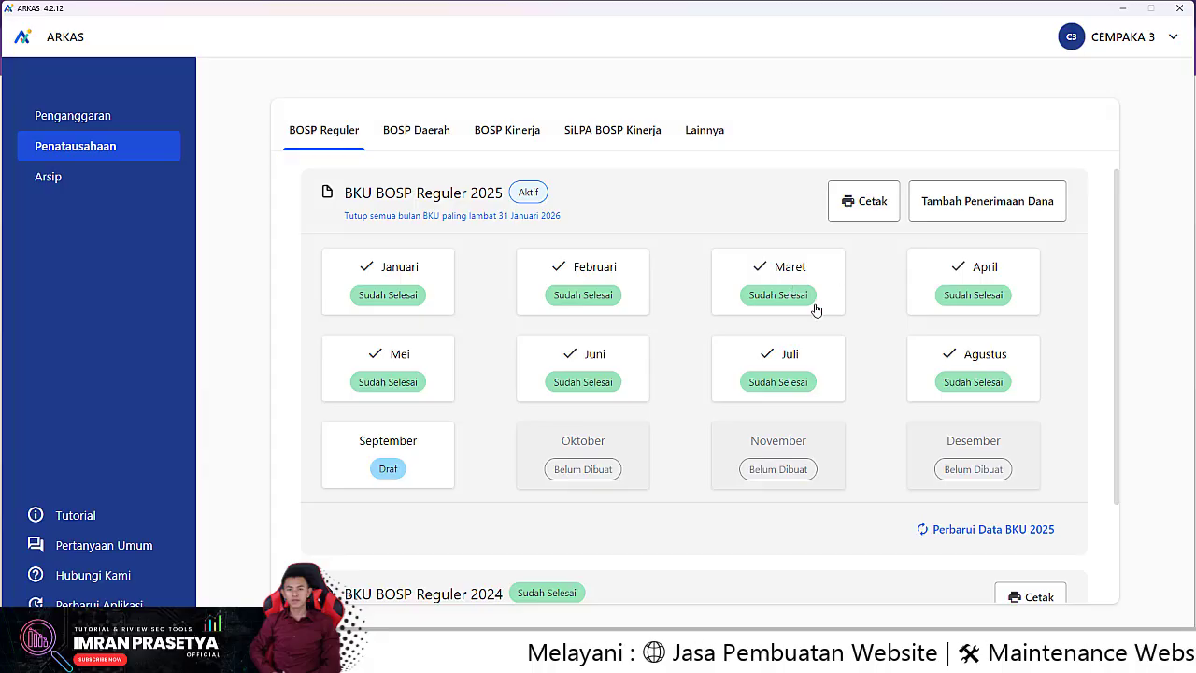
# Step: Try adding the next fund stage, dismiss the no-new-funds alert, and highlight the 8 Agt 2025 receipt date
pyautogui.click(990, 195)
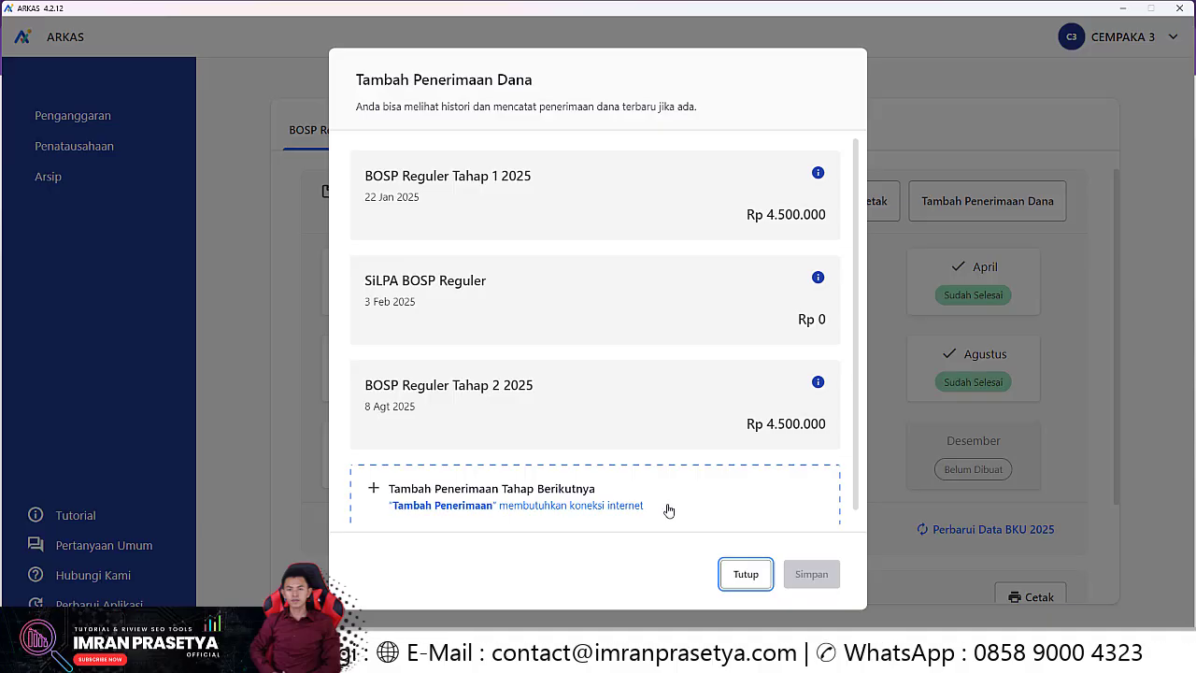
pyautogui.click(721, 493)
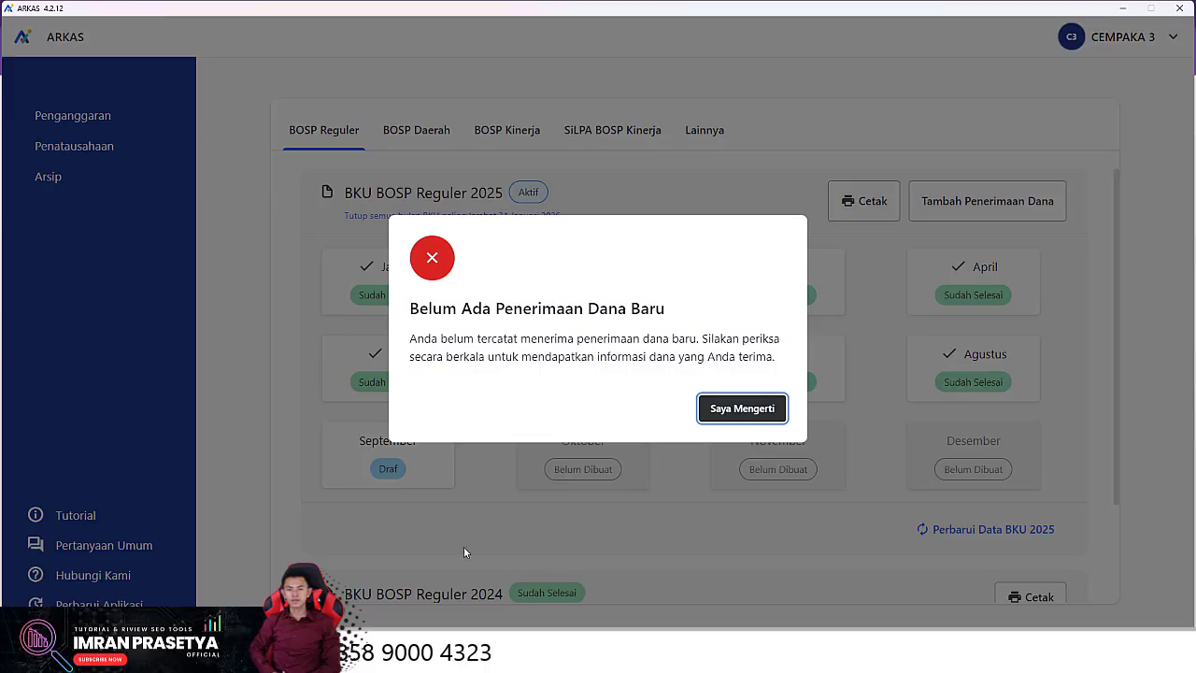
pyautogui.click(765, 407)
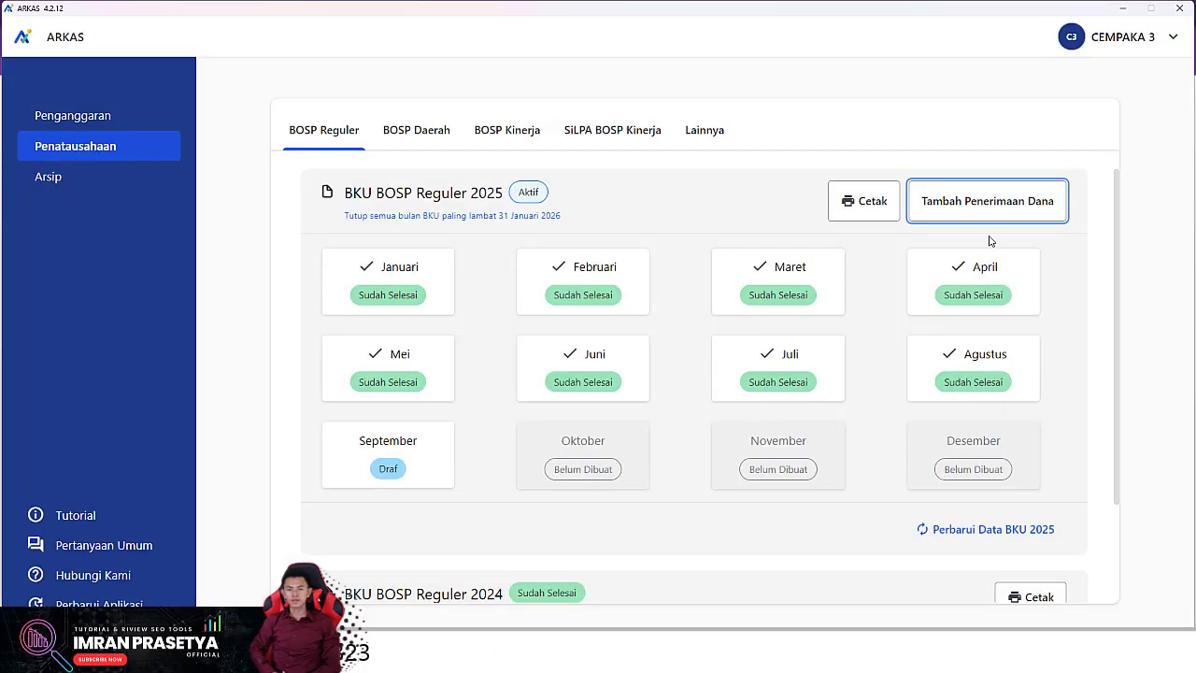
pyautogui.click(988, 202)
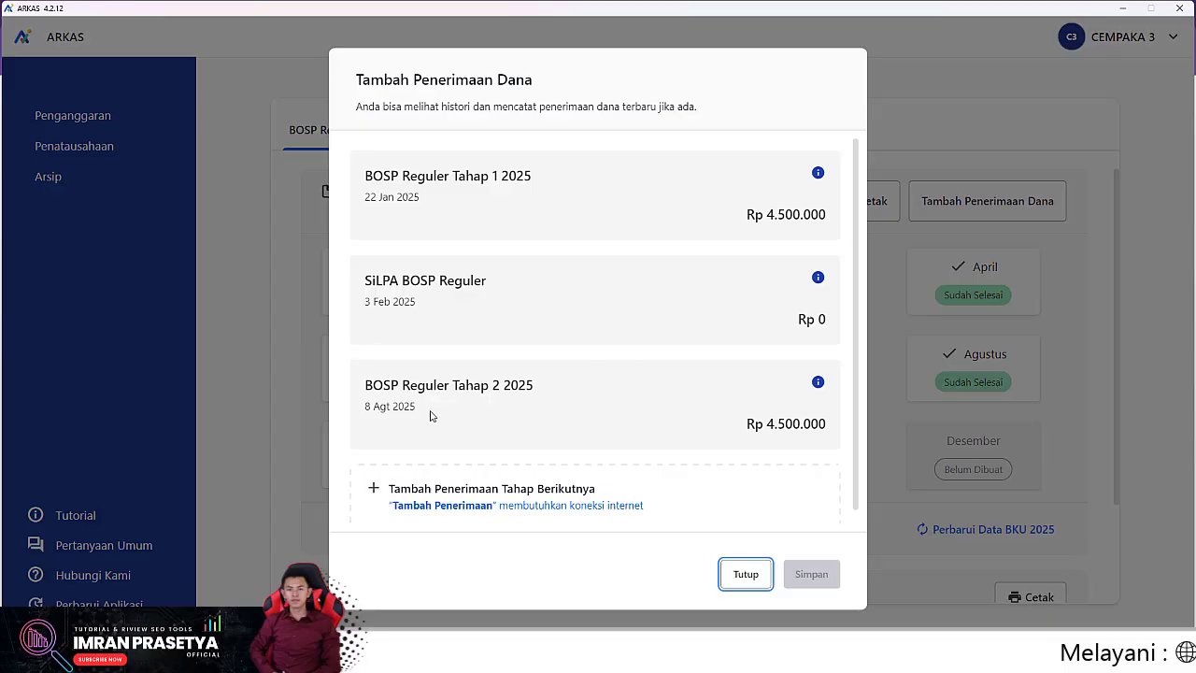
pyautogui.moveTo(470, 420); pyautogui.dragTo(349, 418)
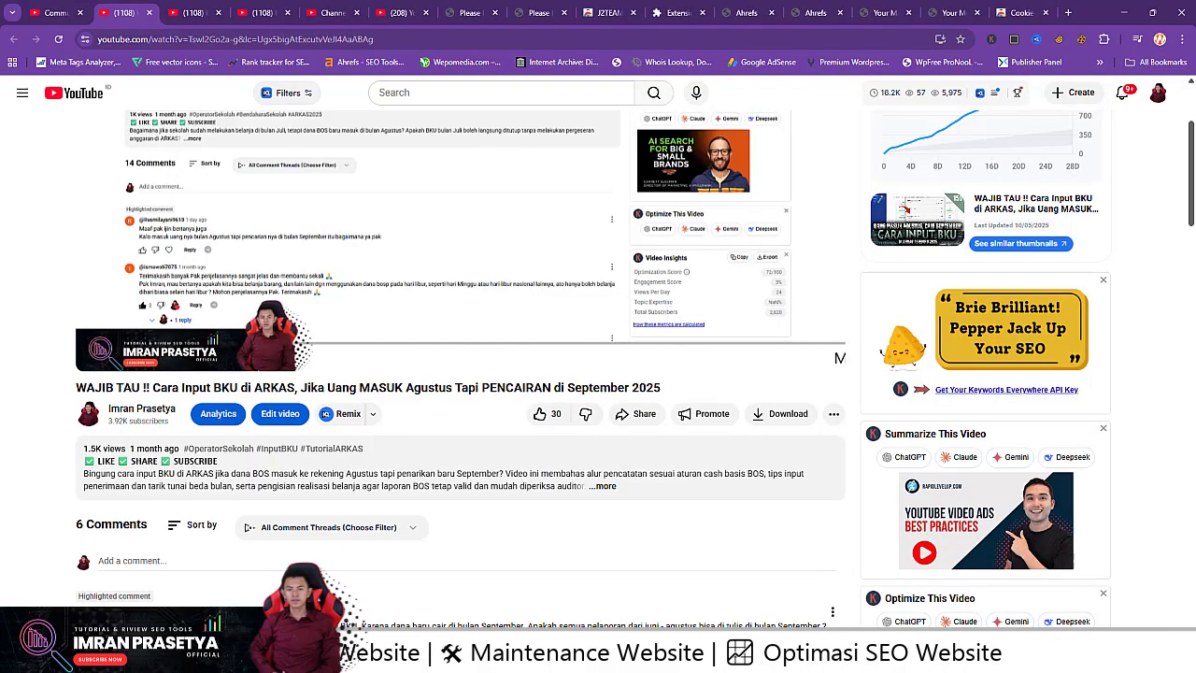
# Step: Scroll down to the video's comments, then switch back to the ARKAS window
pyautogui.scroll(-3, 253, 523)
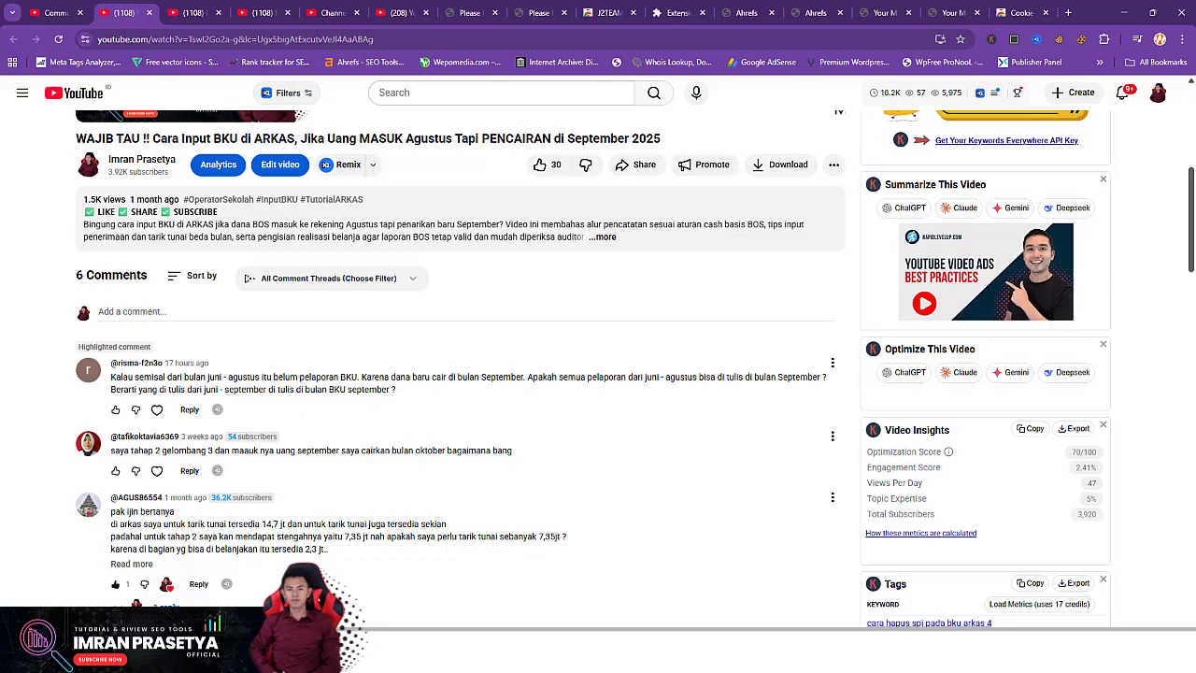
pyautogui.moveTo(808, 657)
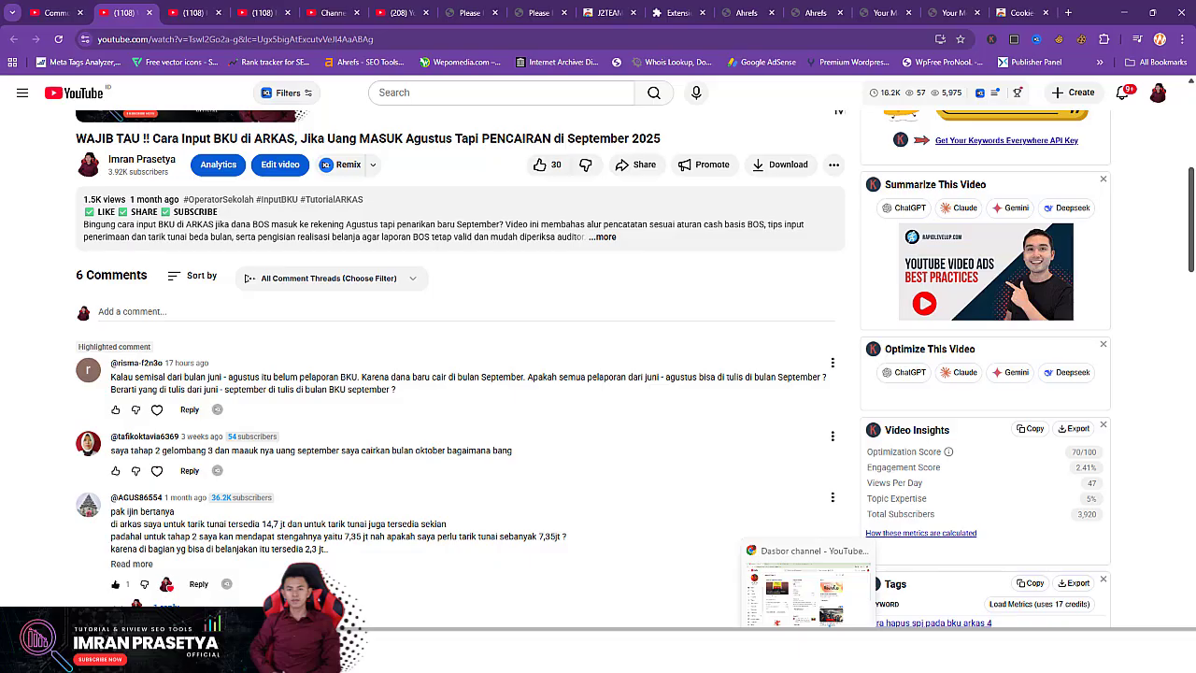
pyautogui.click(900, 657)
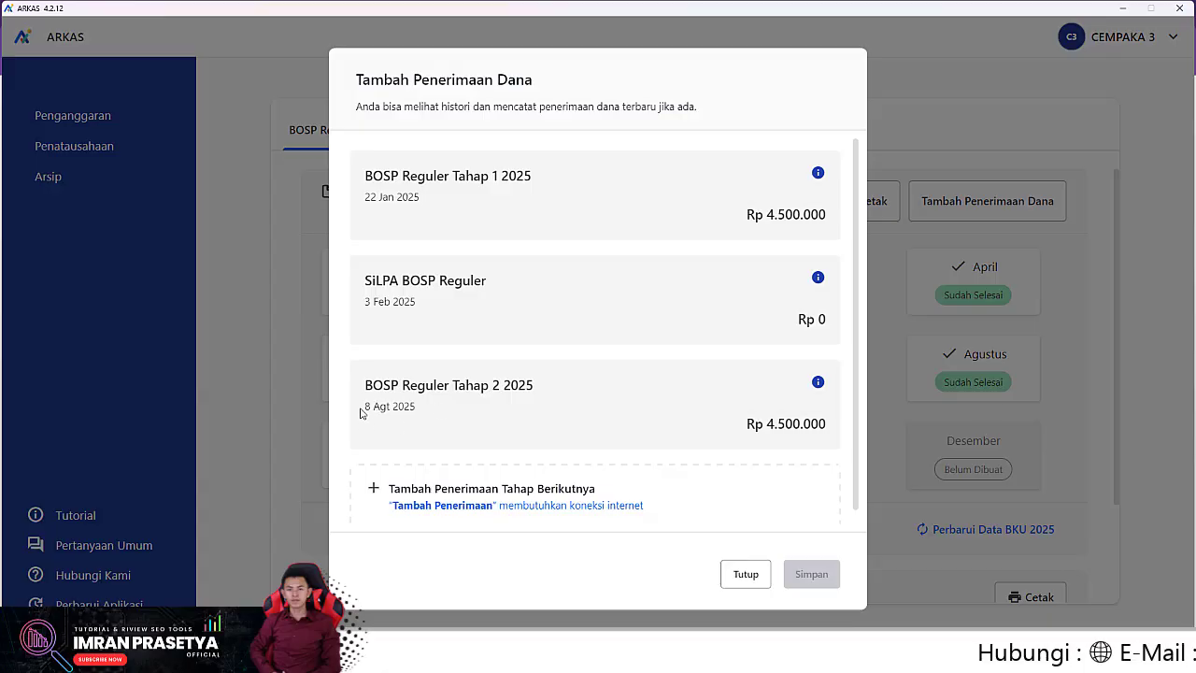
# Step: Close the Tambah Penerimaan Dana history and open the Agustus 2025 BKU ledger
pyautogui.click(461, 420)
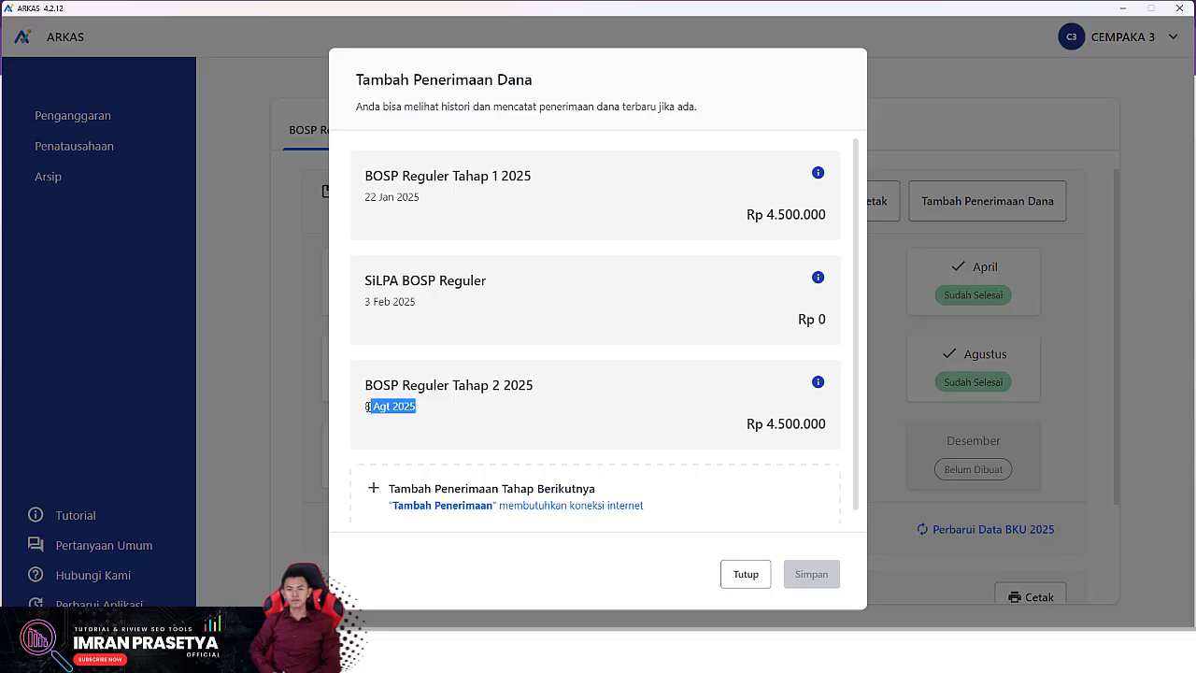
pyautogui.click(744, 573)
pyautogui.click(982, 362)
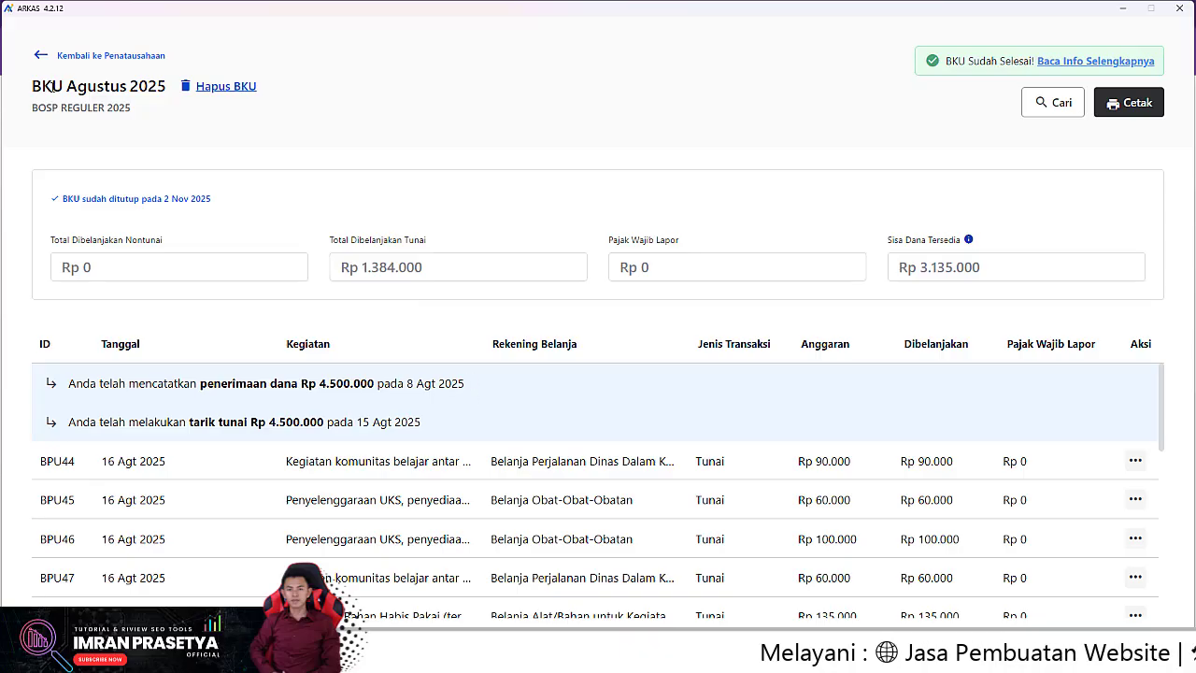
# Step: Review the August note about the Rp 4.500.000 receipt, then return to the Penatausahaan overview
pyautogui.moveTo(478, 395); pyautogui.dragTo(63, 385)
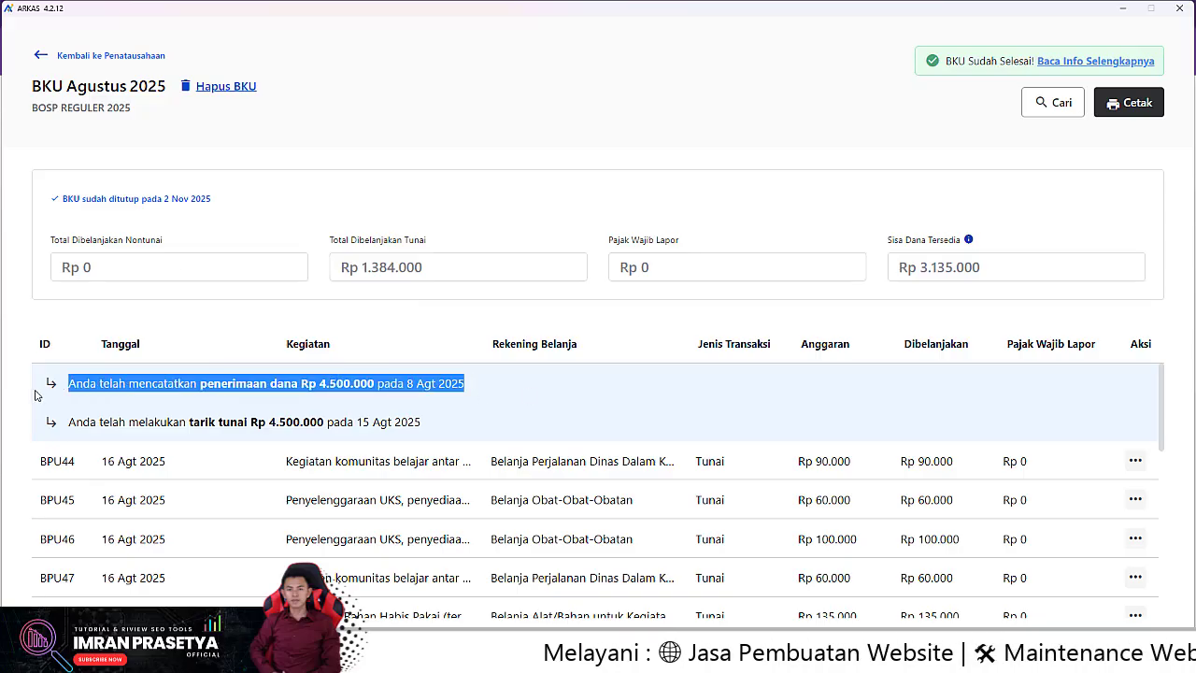
pyautogui.click(39, 57)
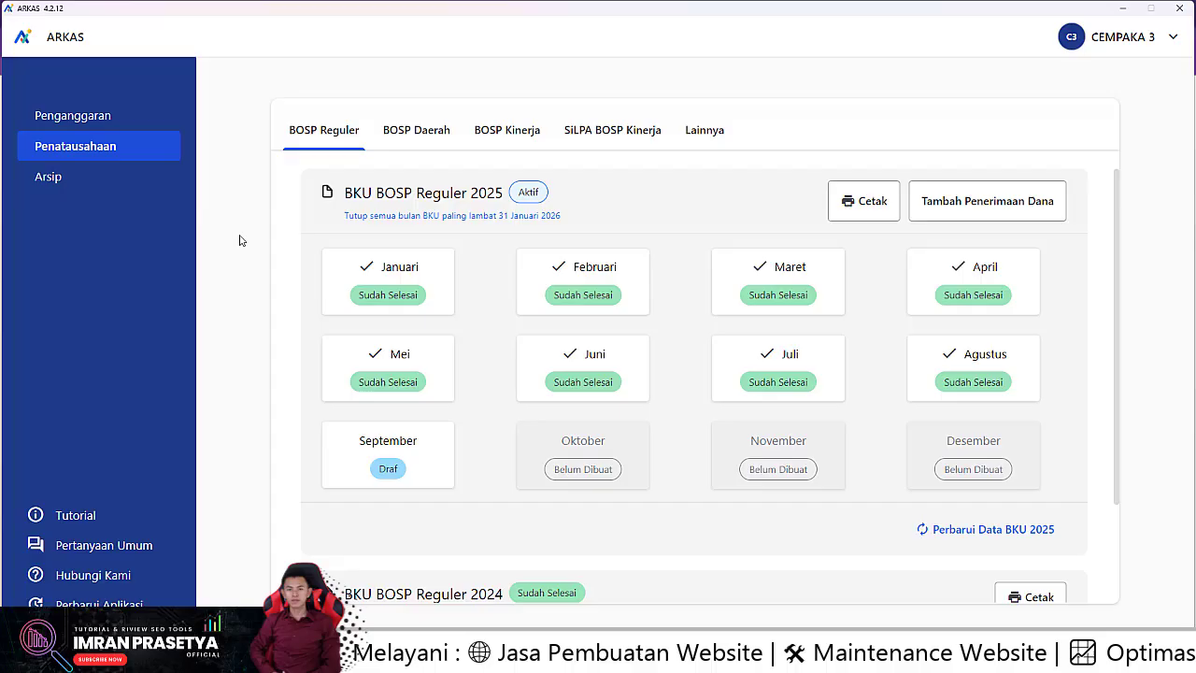
# Step: Browse the September and July 2025 ledgers, then reopen August and highlight its receipt note
pyautogui.click(415, 462)
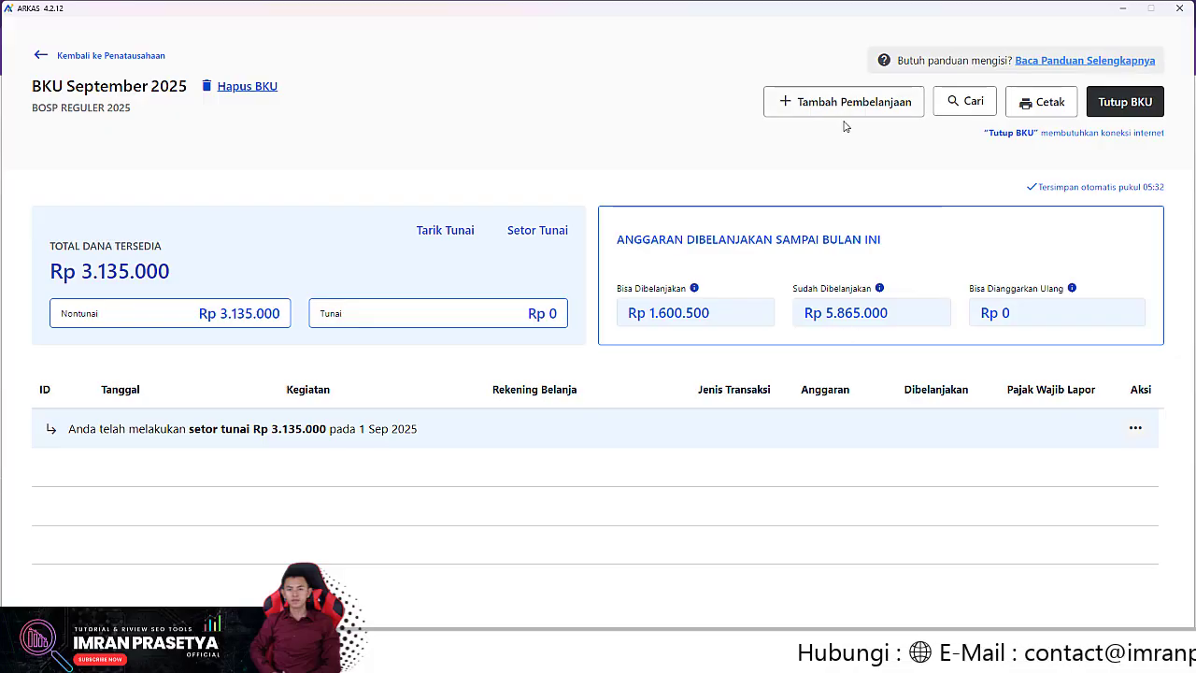
pyautogui.click(39, 56)
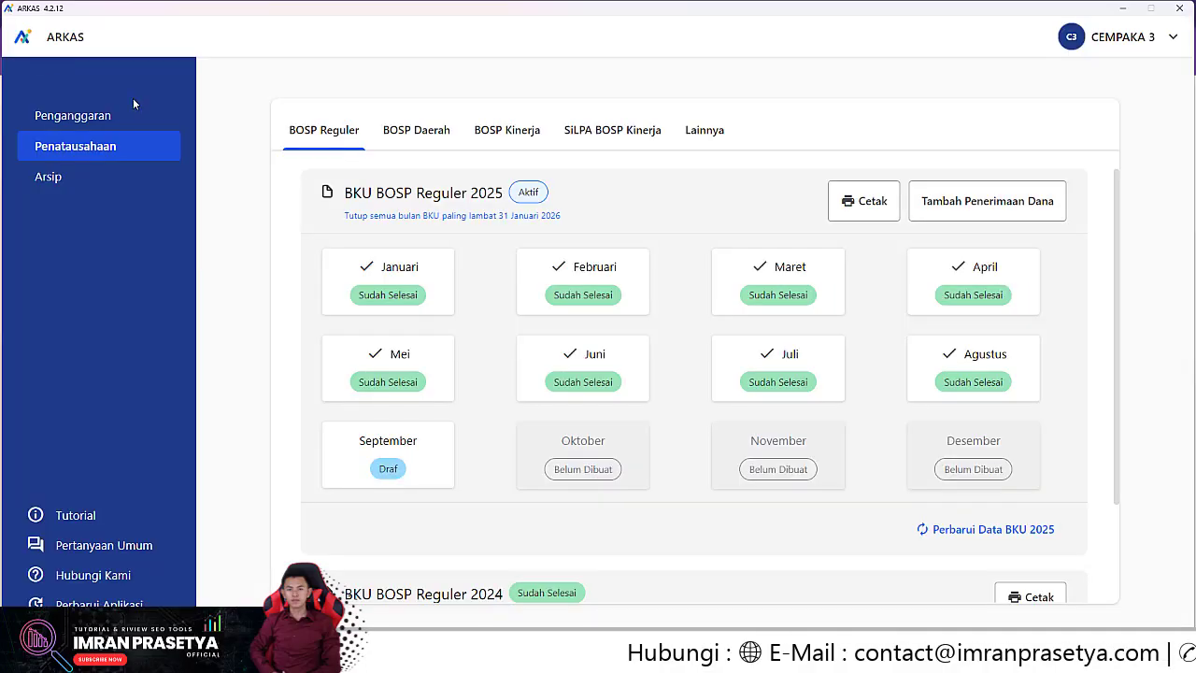
pyautogui.click(758, 355)
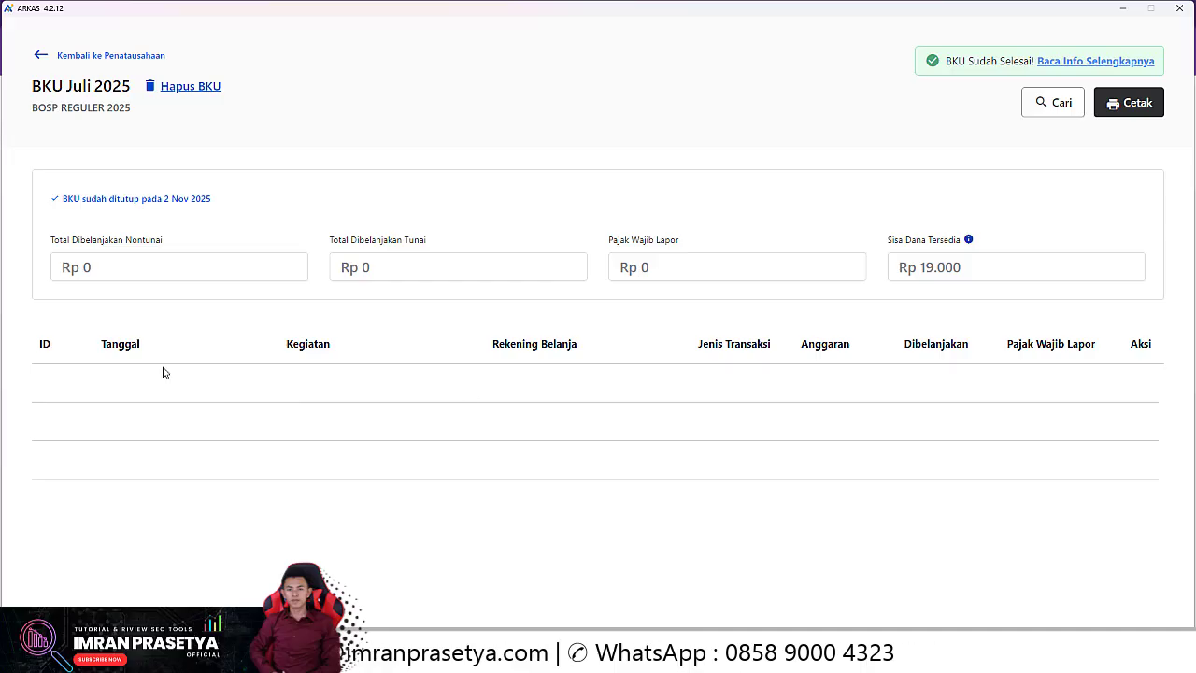
pyautogui.click(41, 58)
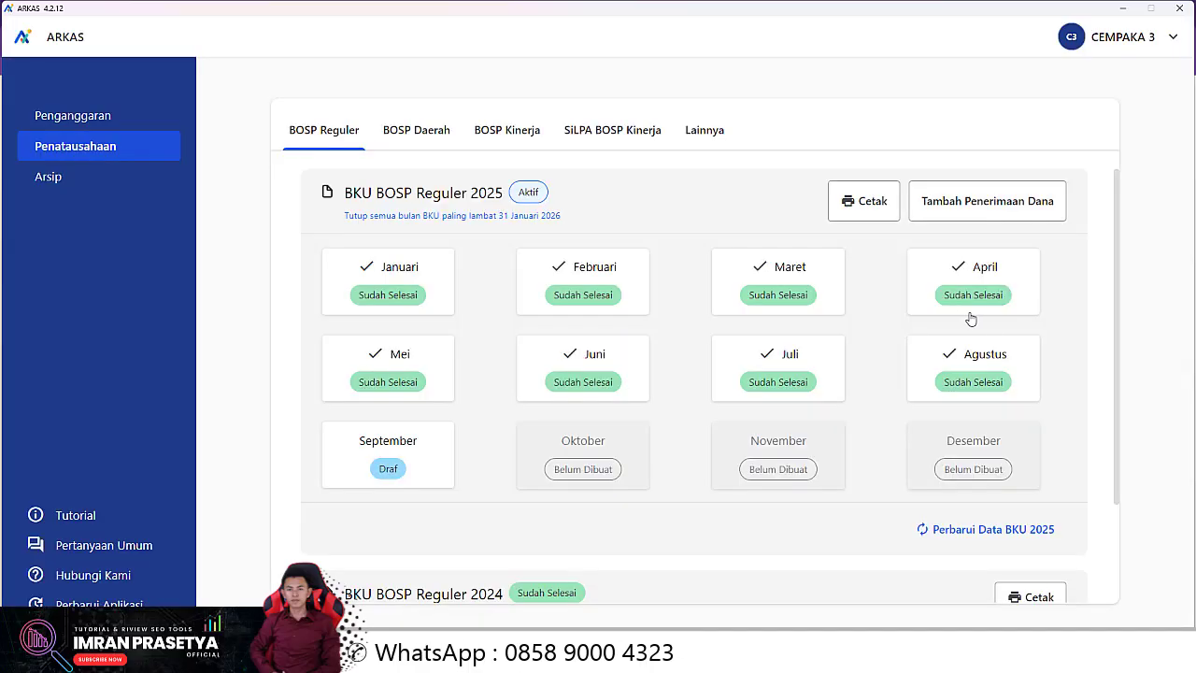
pyautogui.click(1007, 369)
pyautogui.moveTo(70, 383); pyautogui.dragTo(515, 392)
# Step: Confirm the August receipt date of 8 Agt 2025, then return to the Penatausahaan overview
pyautogui.click(444, 387)
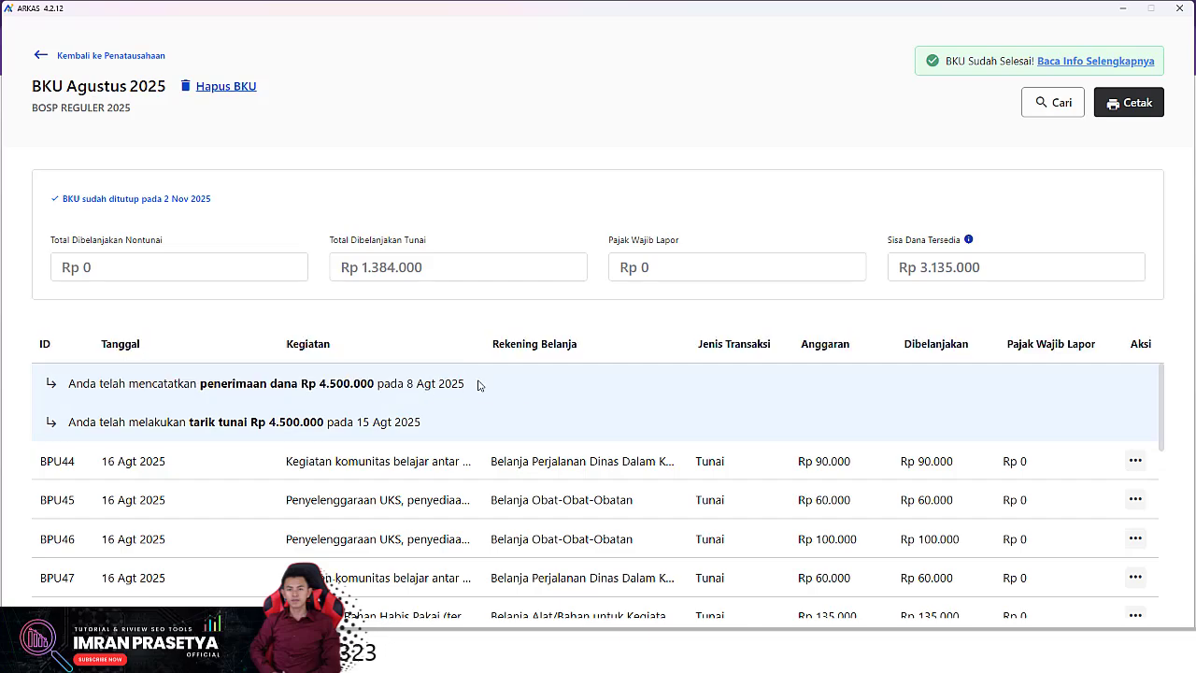
pyautogui.moveTo(355, 383); pyautogui.dragTo(61, 388)
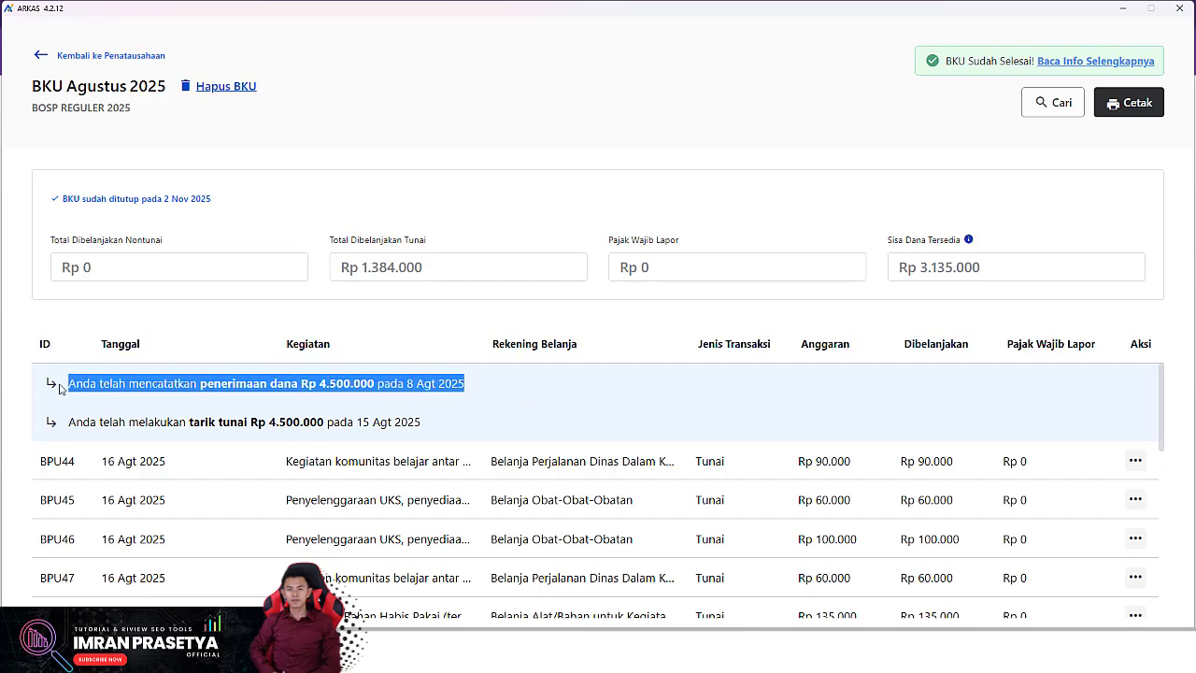
pyautogui.click(44, 389)
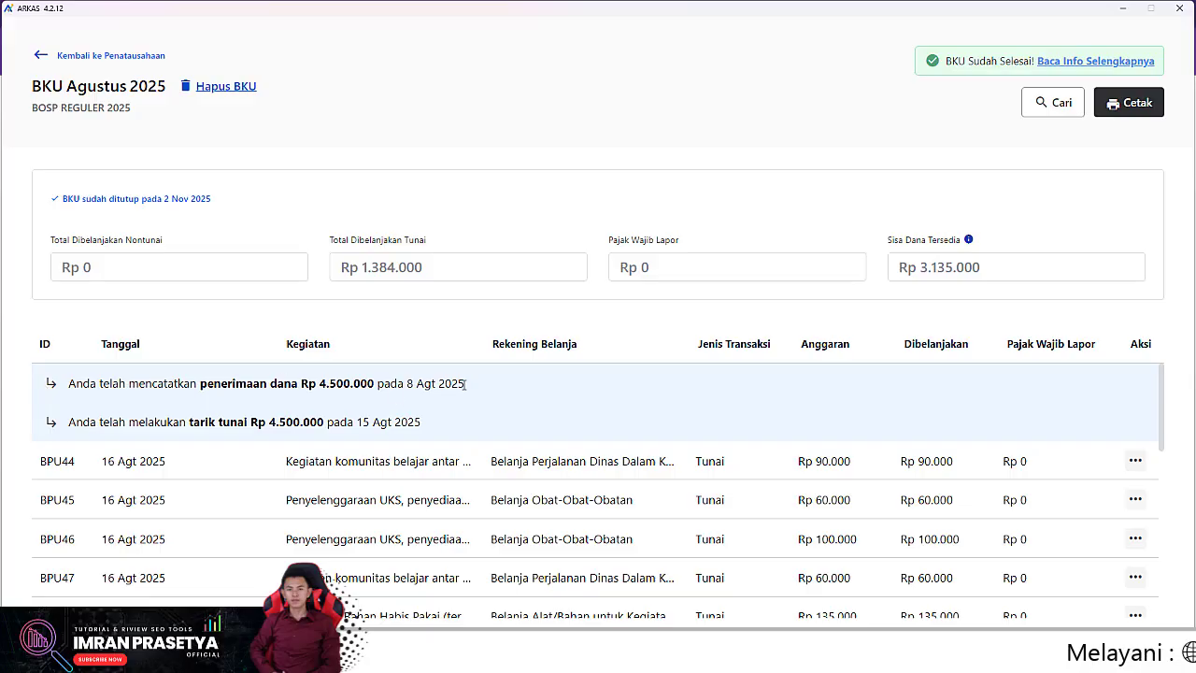
pyautogui.moveTo(436, 383); pyautogui.dragTo(406, 384)
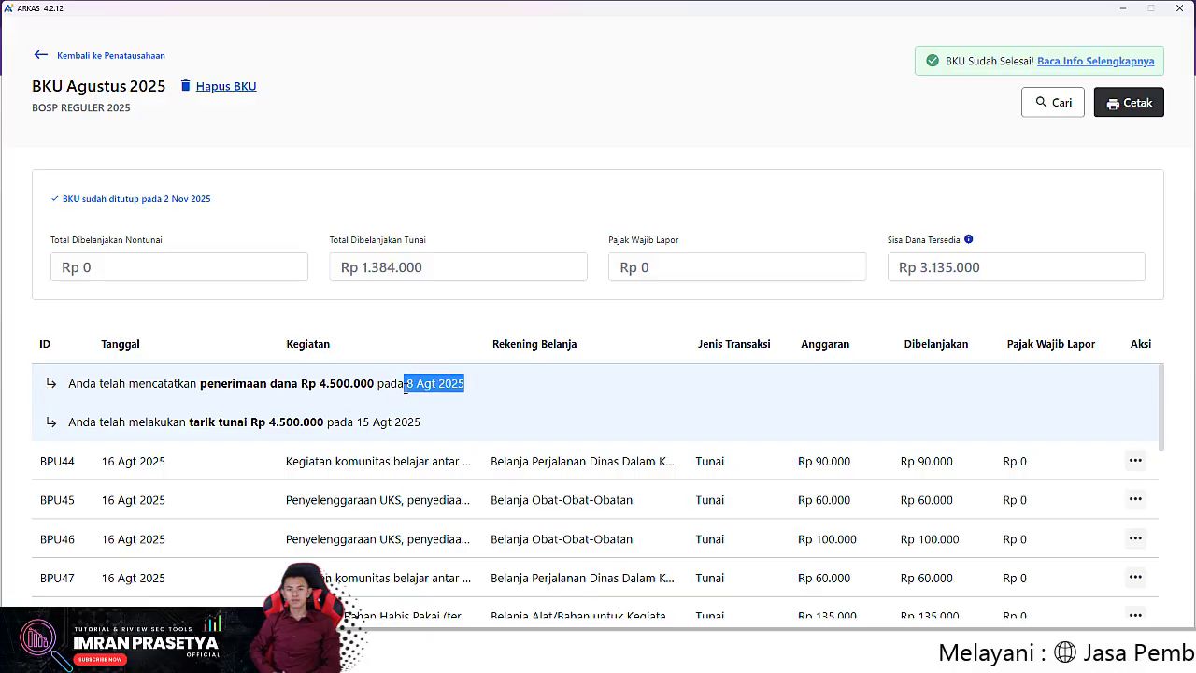
pyautogui.click(40, 55)
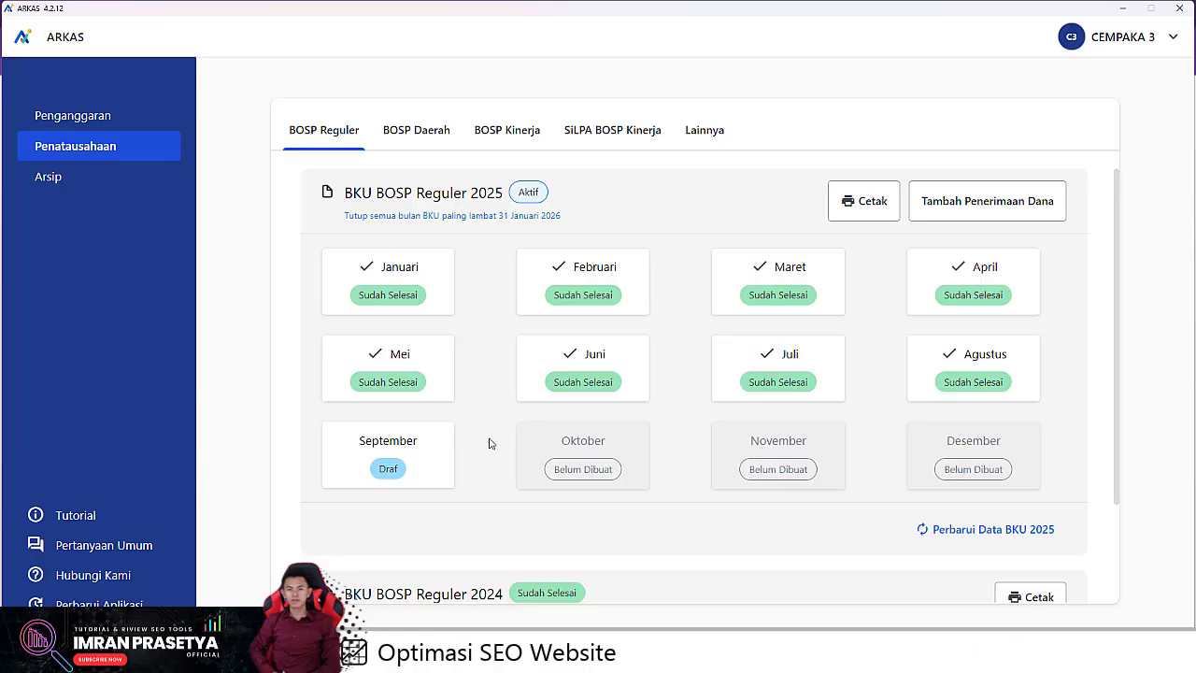
# Step: Open the September 2025 ledger and start a Tarik Tunai cash withdrawal
pyautogui.click(412, 465)
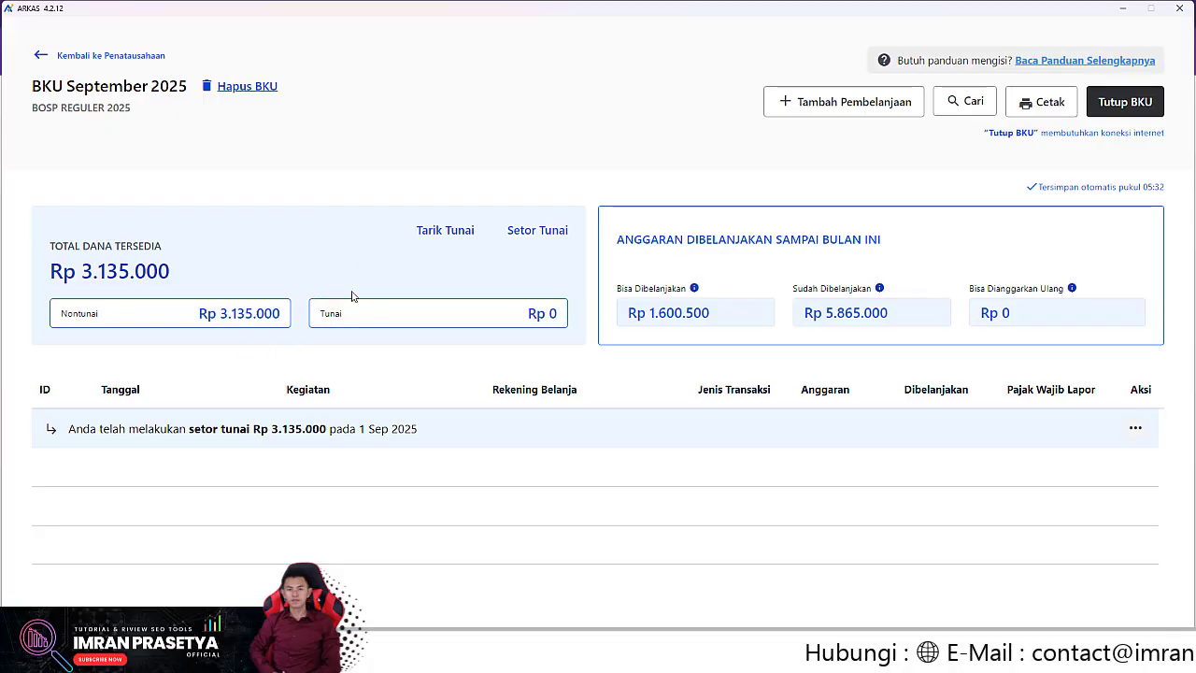
pyautogui.click(444, 230)
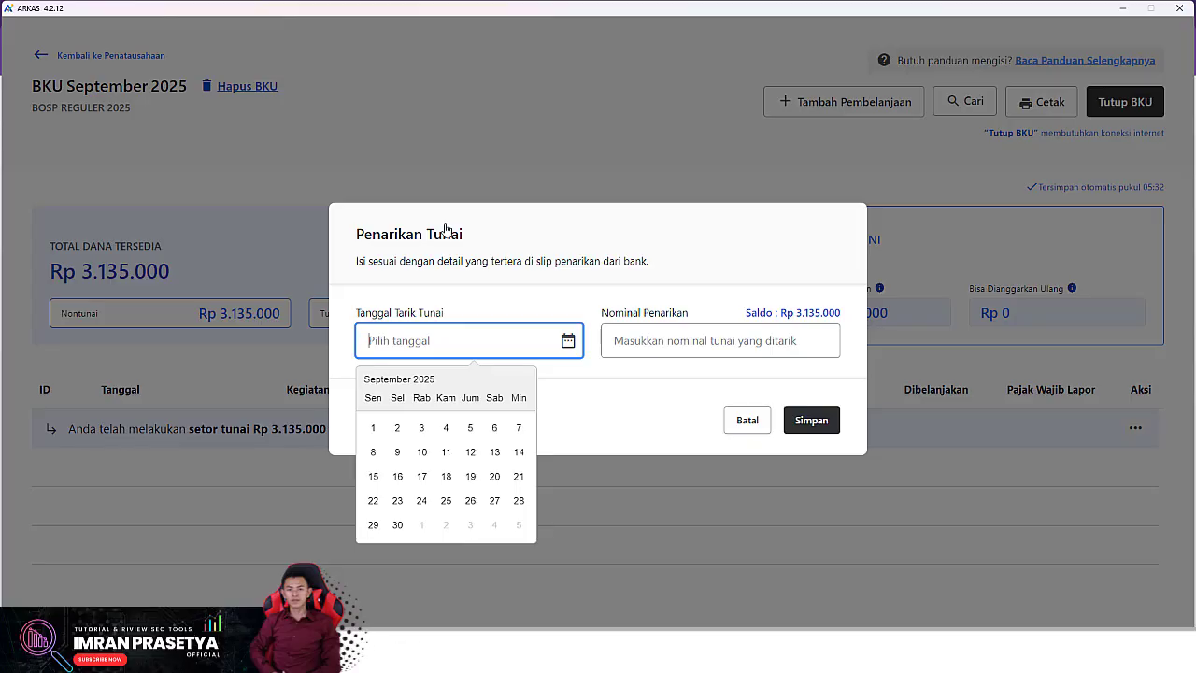
# Step: Save a withdrawal dated 8 Sep 2025 for Rp 2.000.000
pyautogui.click(374, 454)
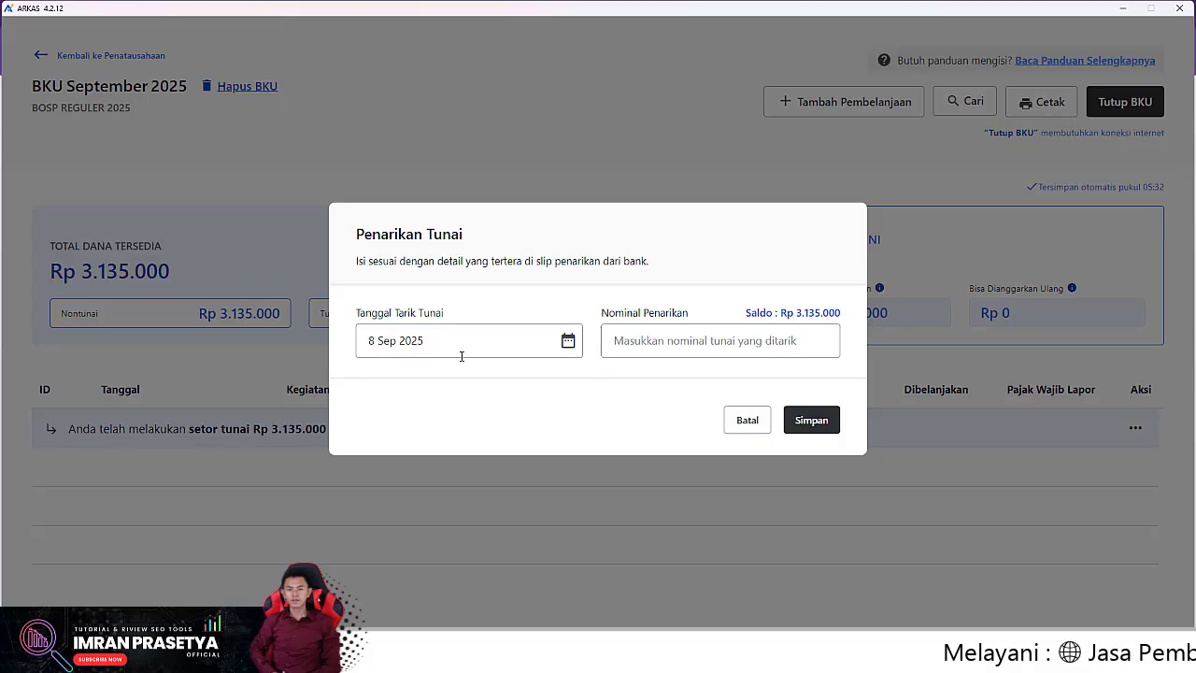
pyautogui.click(716, 338)
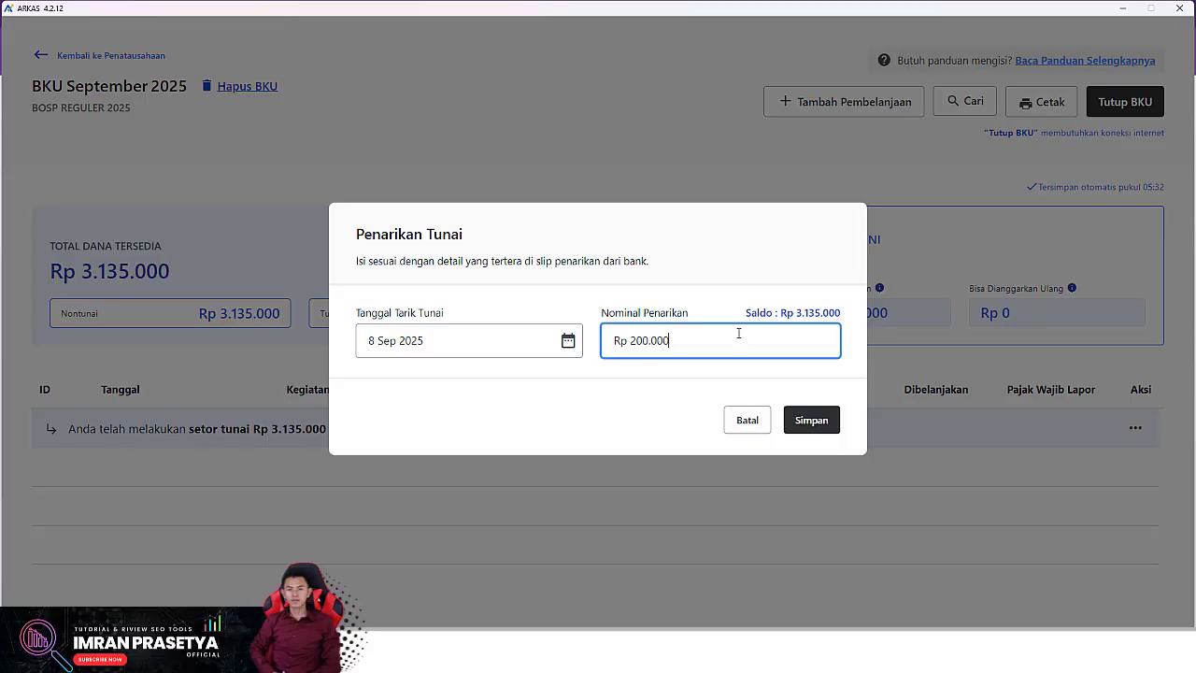
pyautogui.click(811, 421)
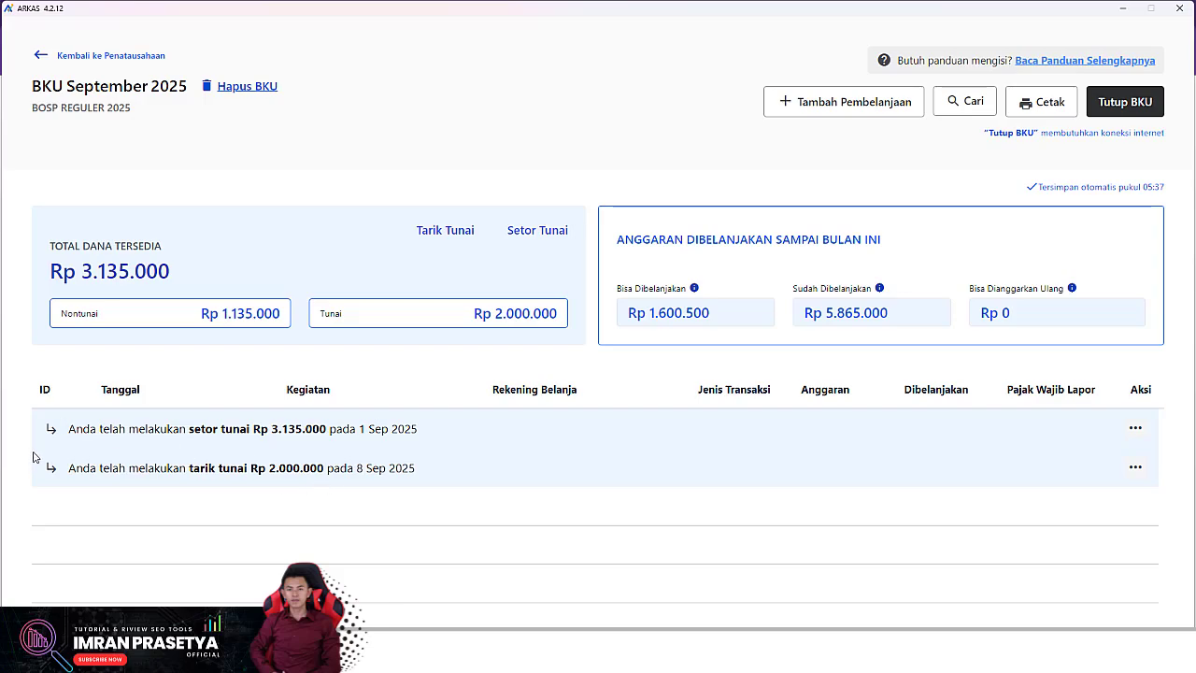
# Step: Check the new withdrawal entry, then open Tambah Pembelanjaan for a new expense
pyautogui.moveTo(32, 457); pyautogui.dragTo(396, 497)
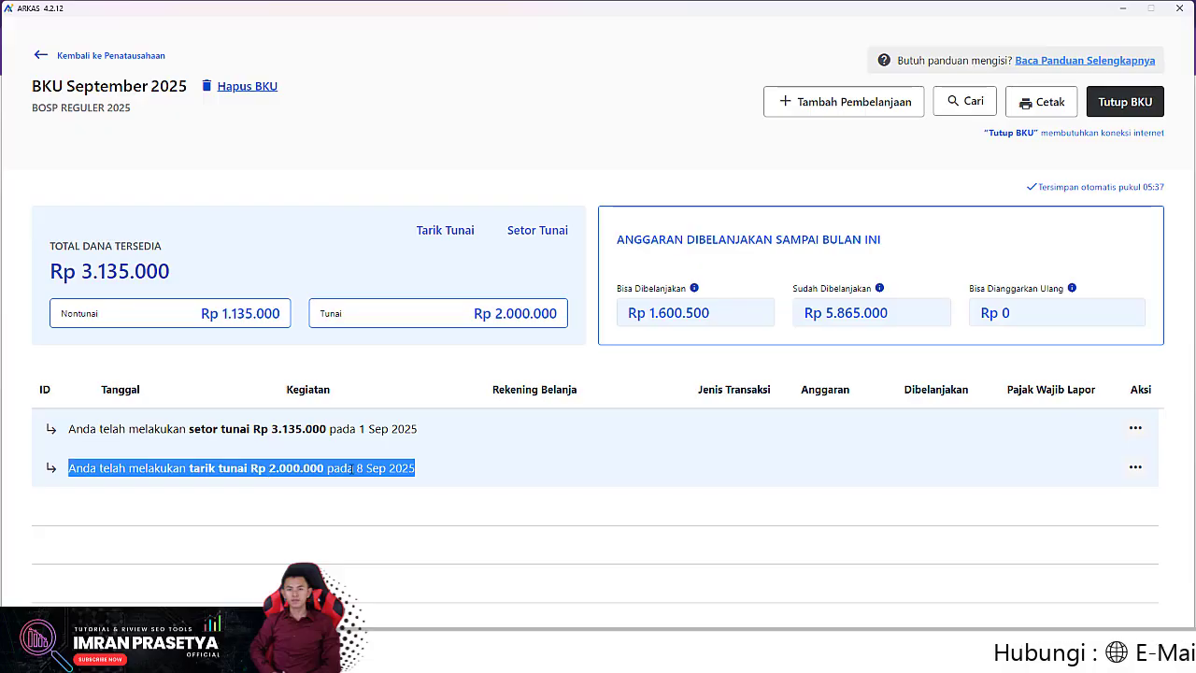
pyautogui.click(447, 476)
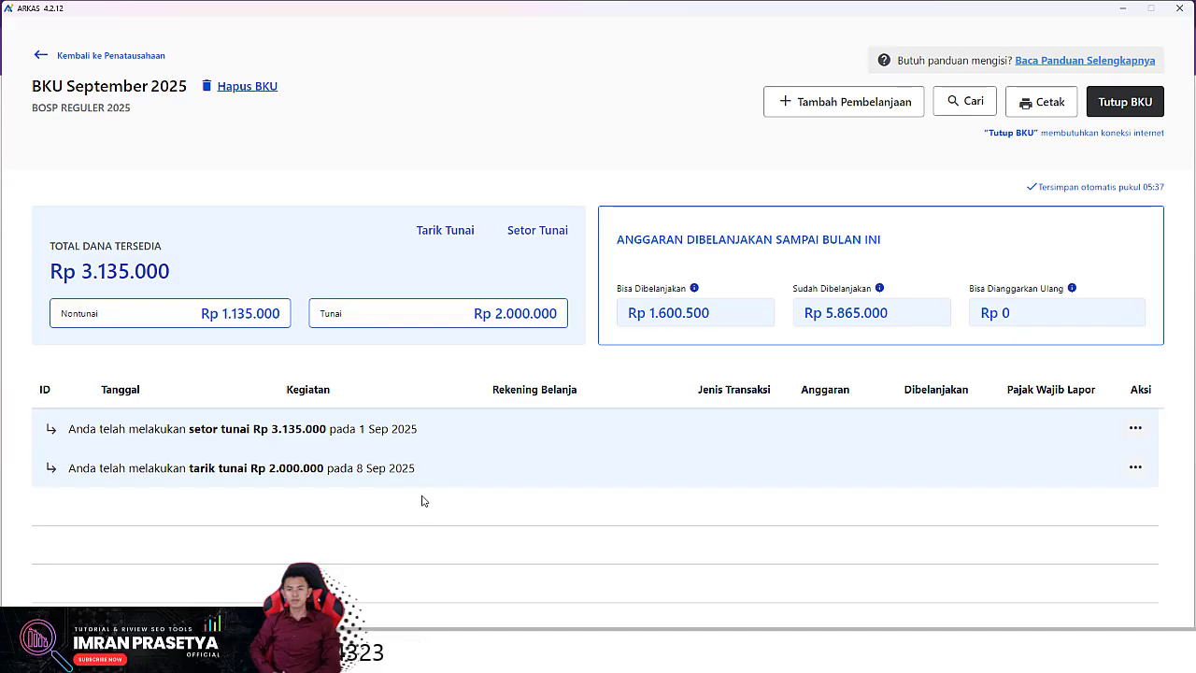
pyautogui.click(822, 106)
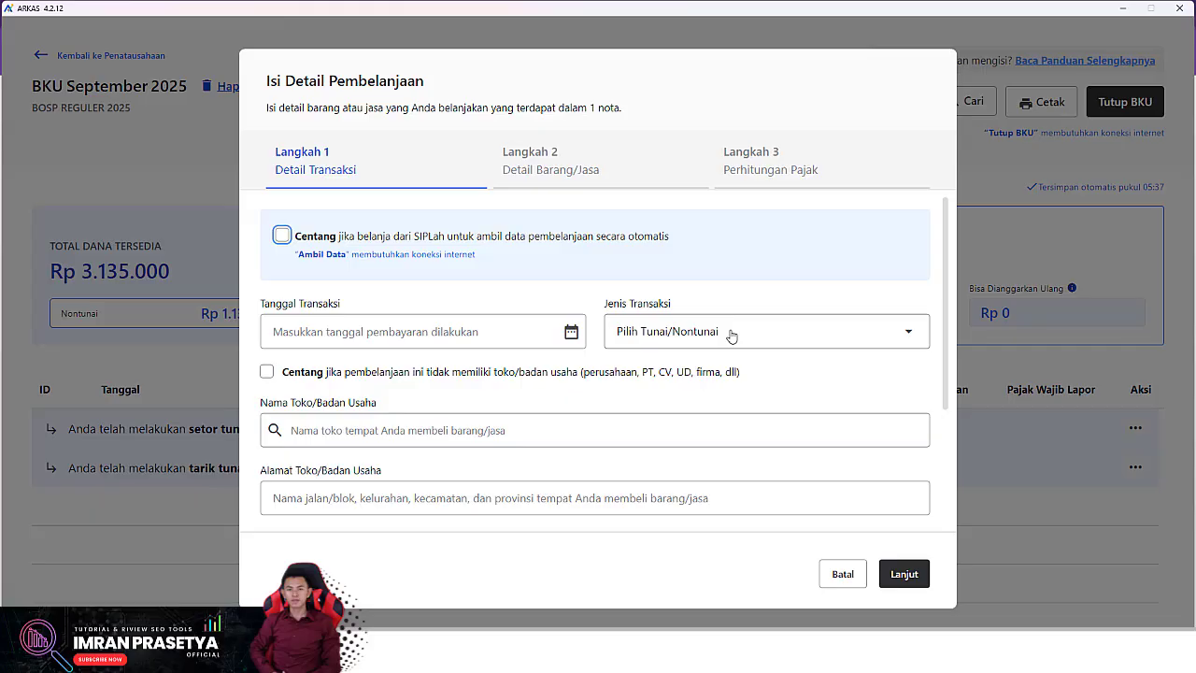
# Step: Set the transaction date to 9 Sep 2025 and the type to Tunai (cash)
pyautogui.click(476, 333)
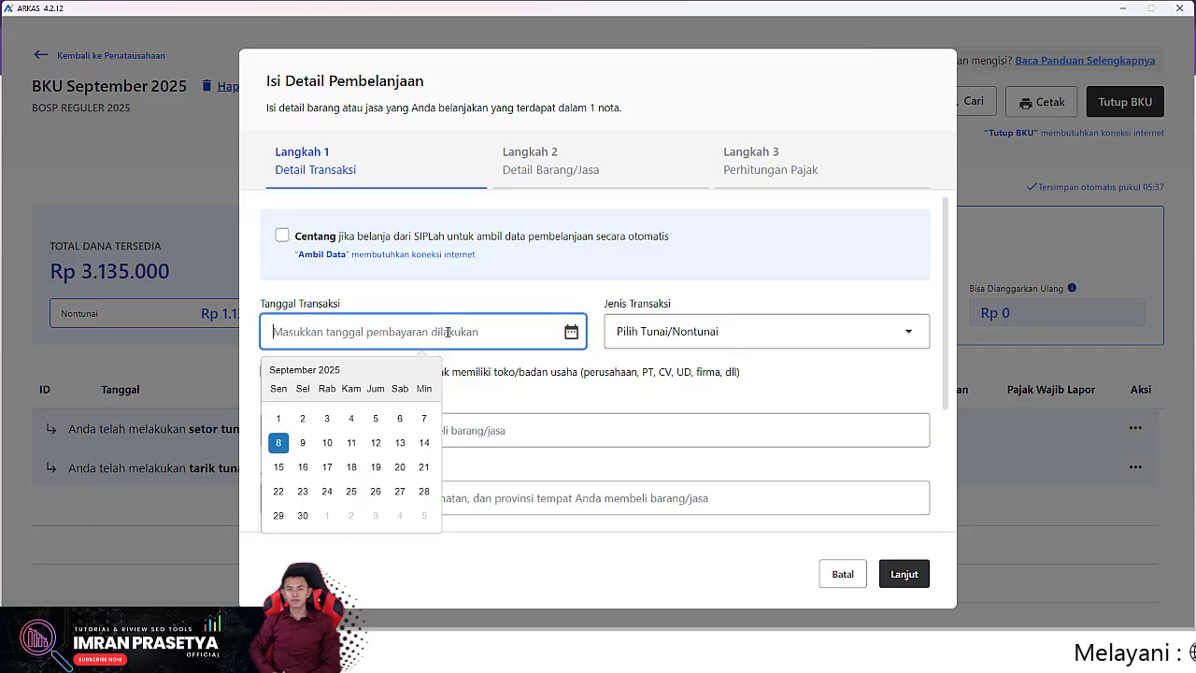
pyautogui.click(313, 453)
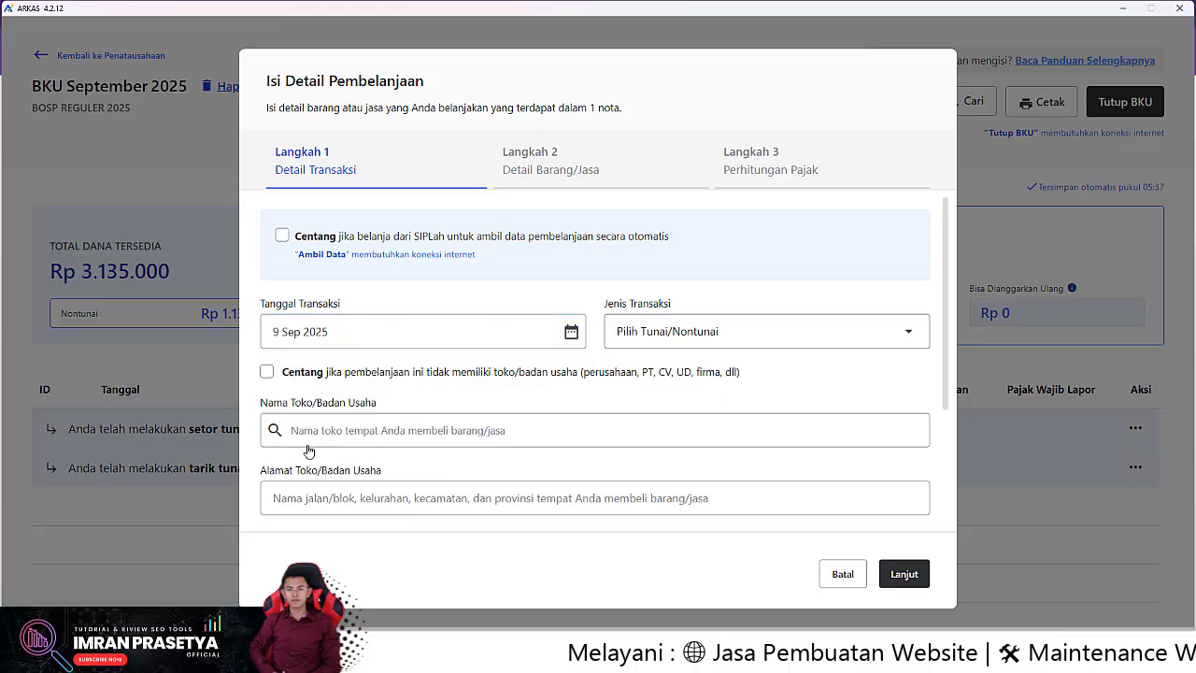
pyautogui.click(754, 339)
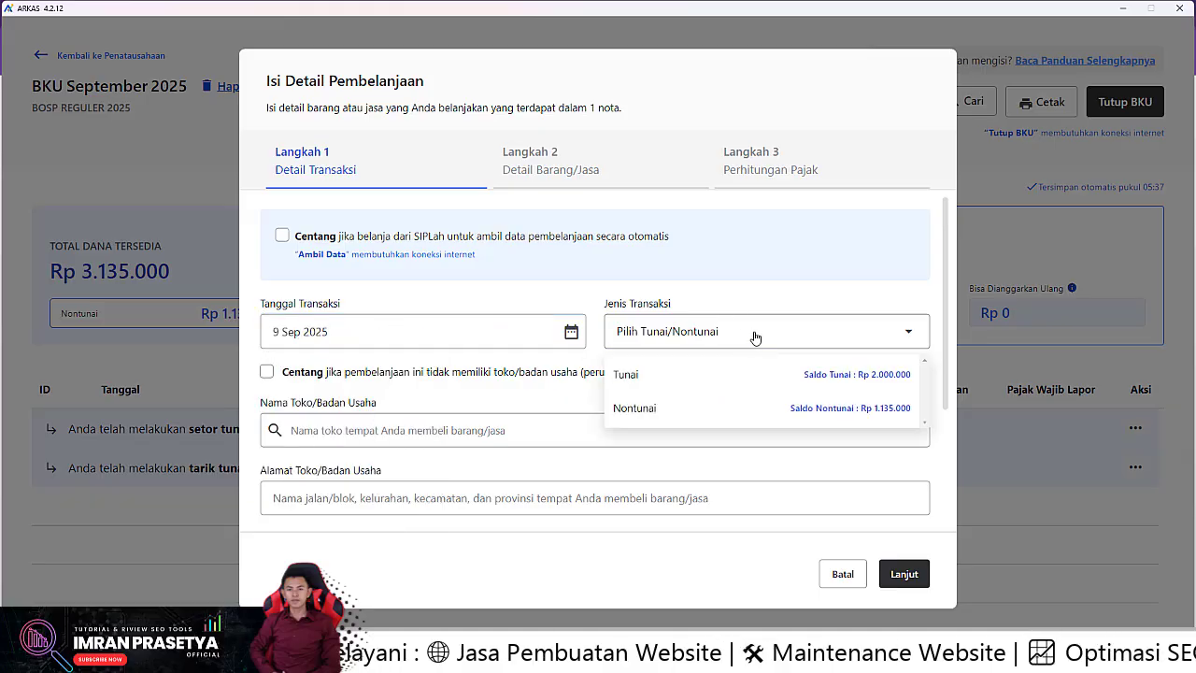
pyautogui.click(822, 376)
pyautogui.scroll(-2, 768, 394)
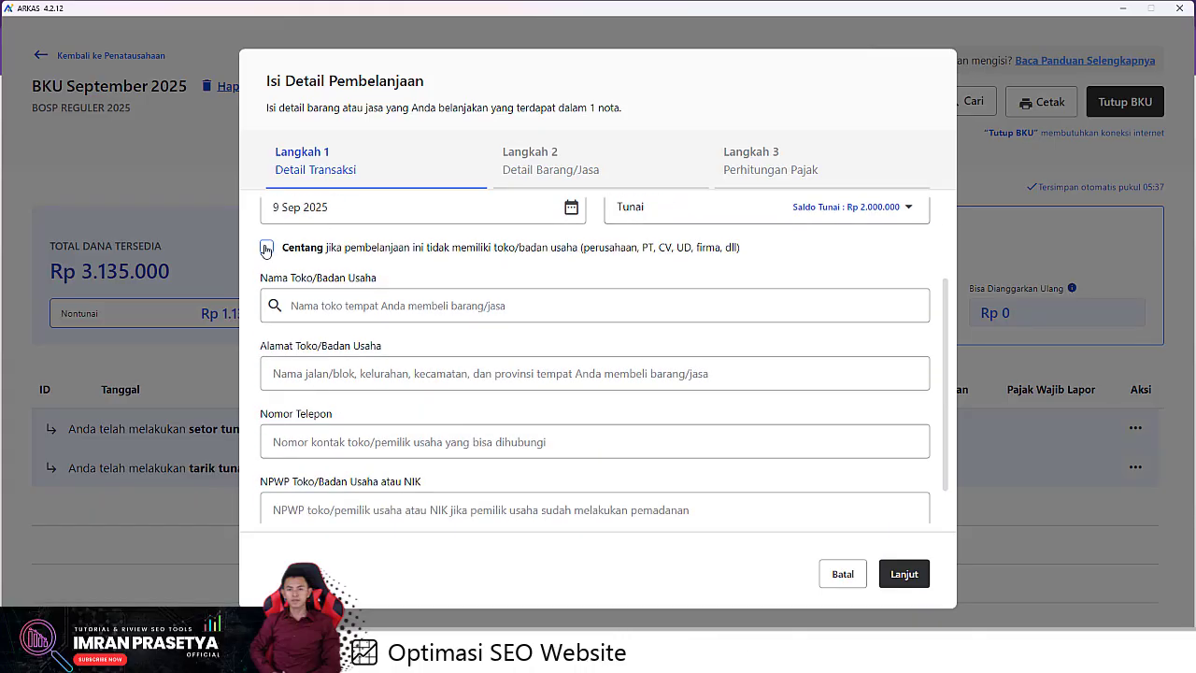
# Step: Enter the payee's name, mark them as non-business without NPWP, and continue to item details
pyautogui.click(266, 249)
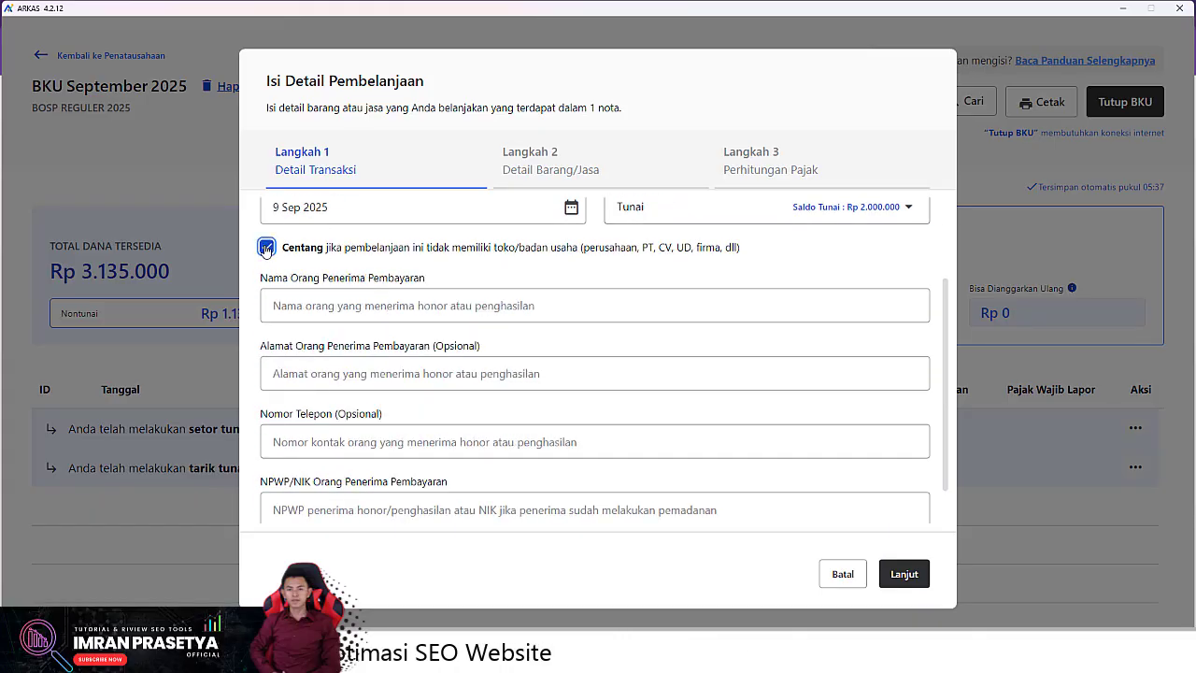
pyautogui.click(322, 308)
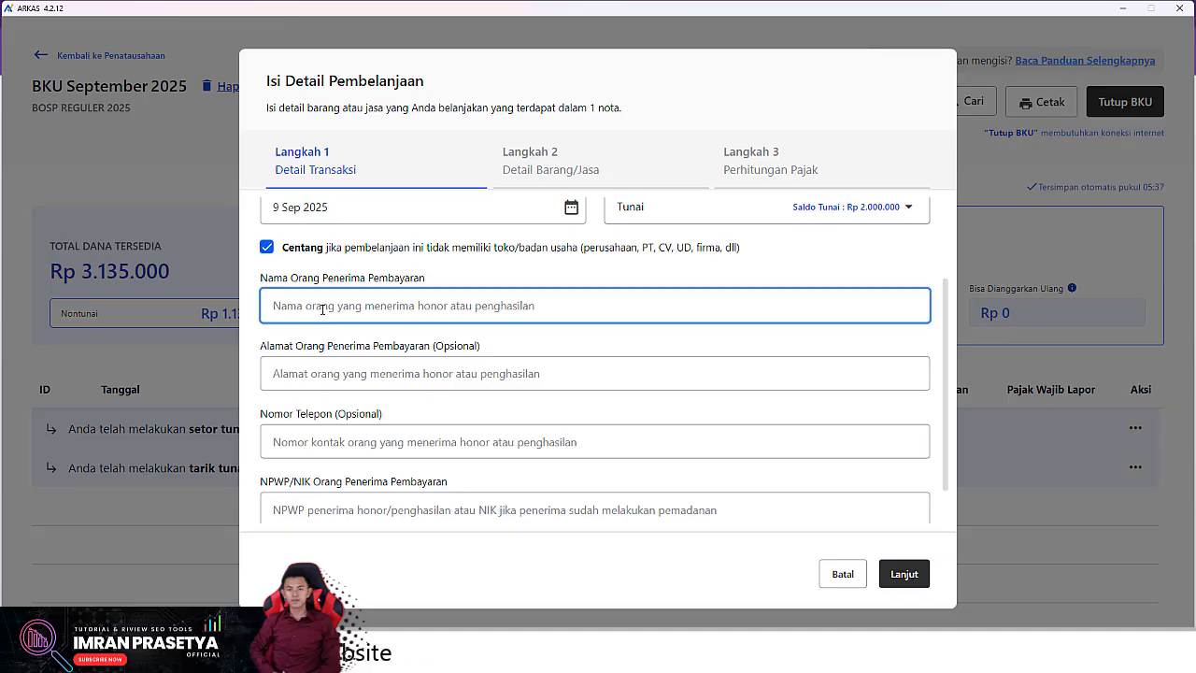
pyautogui.write('IAY')
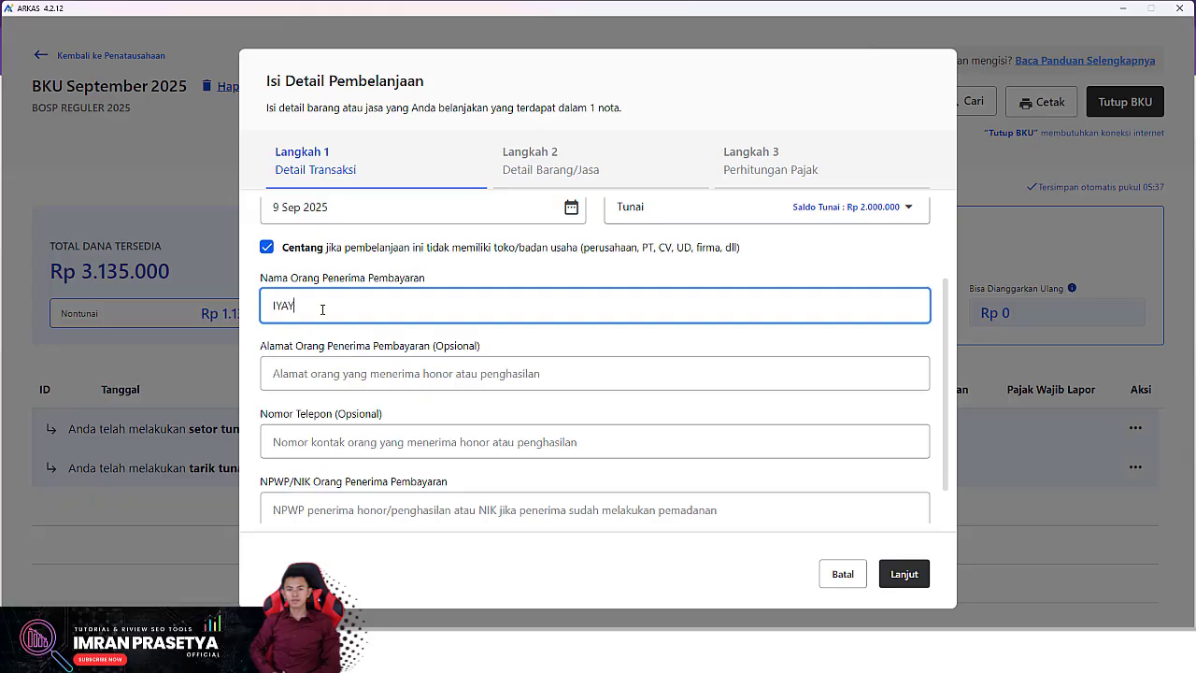
pyautogui.scroll(-1, 338, 402)
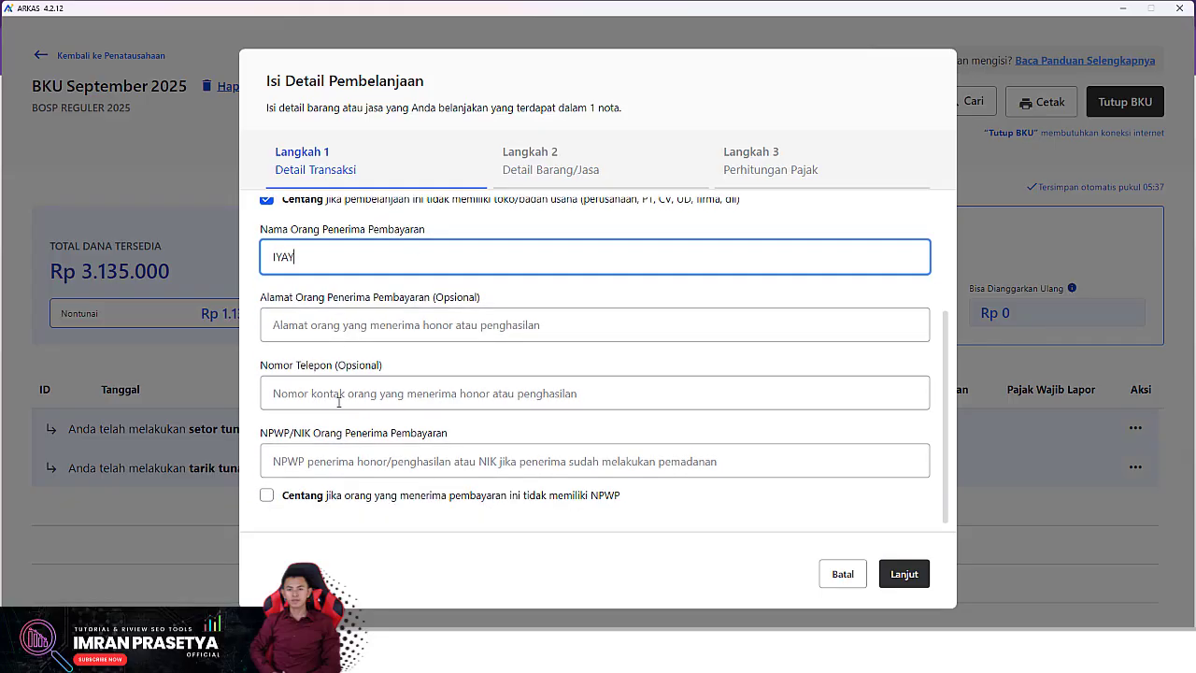
pyautogui.click(308, 466)
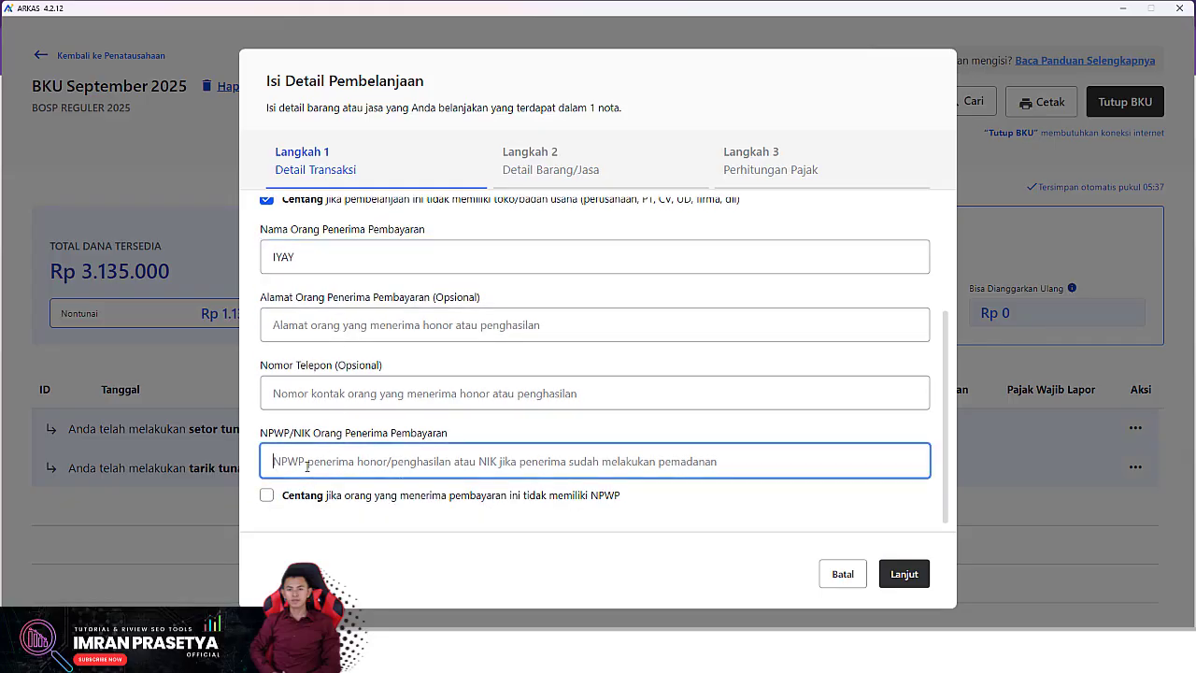
pyautogui.click(268, 496)
pyautogui.click(904, 574)
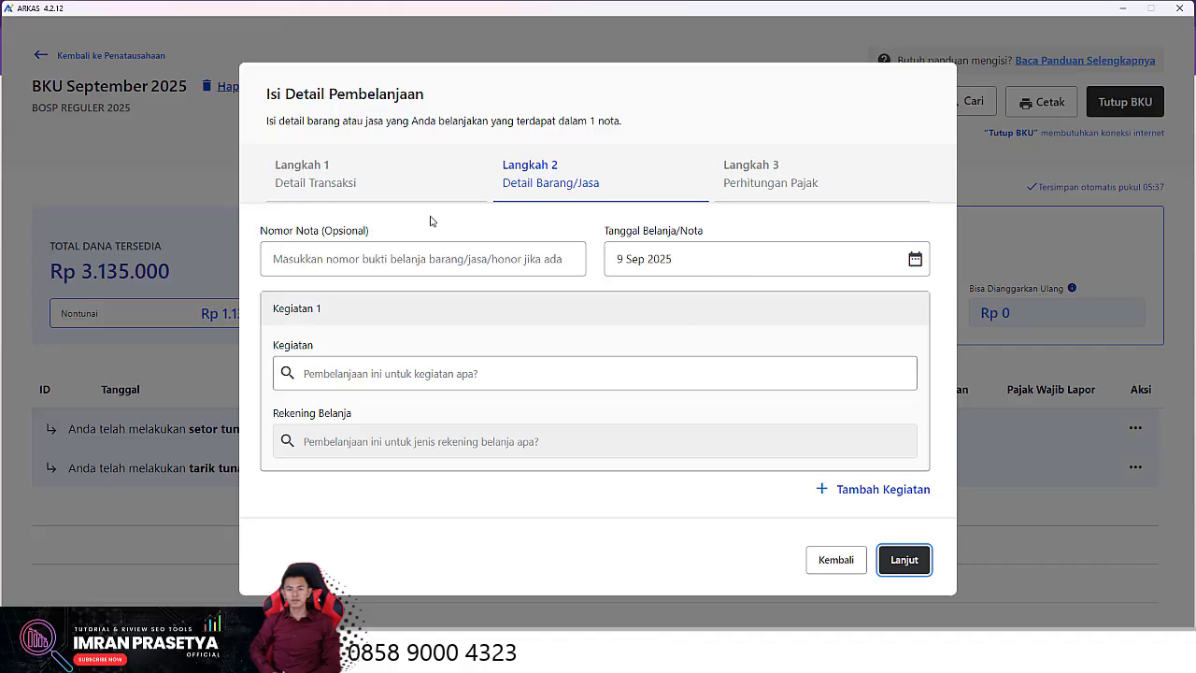
# Step: Pick Pembayaran honor Guru/Pendidik, the Honorarium Guru account, and one Rp 100.000 teacher honorarium
pyautogui.click(393, 373)
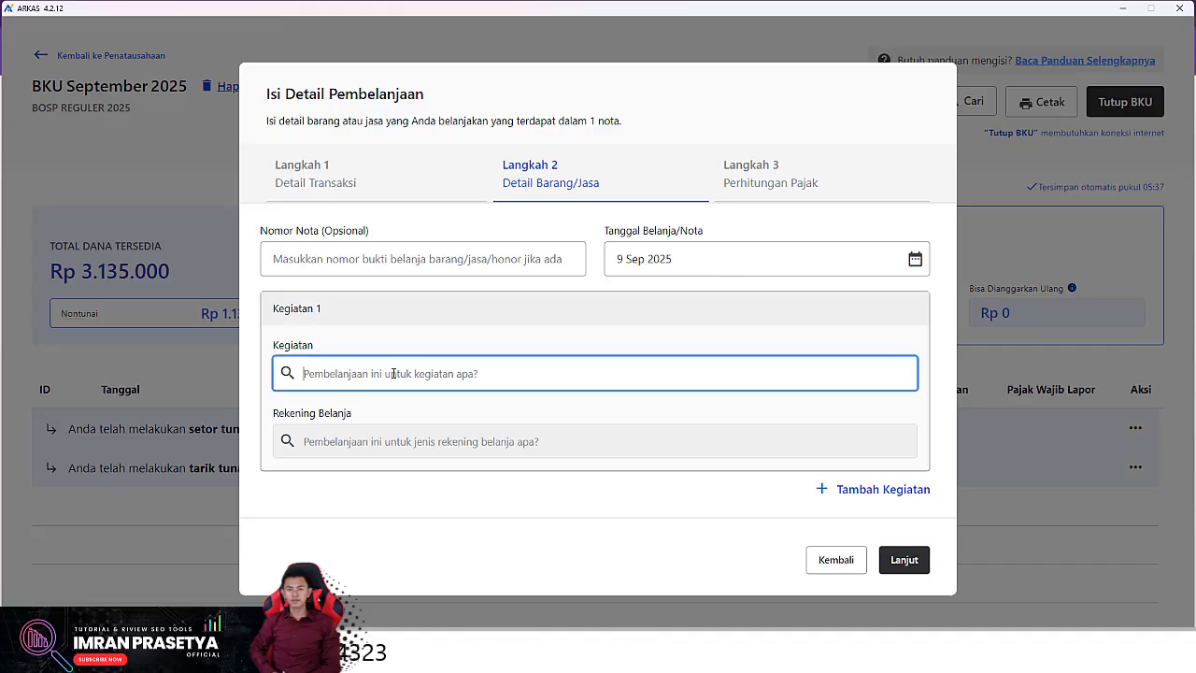
pyautogui.write('HONOR')
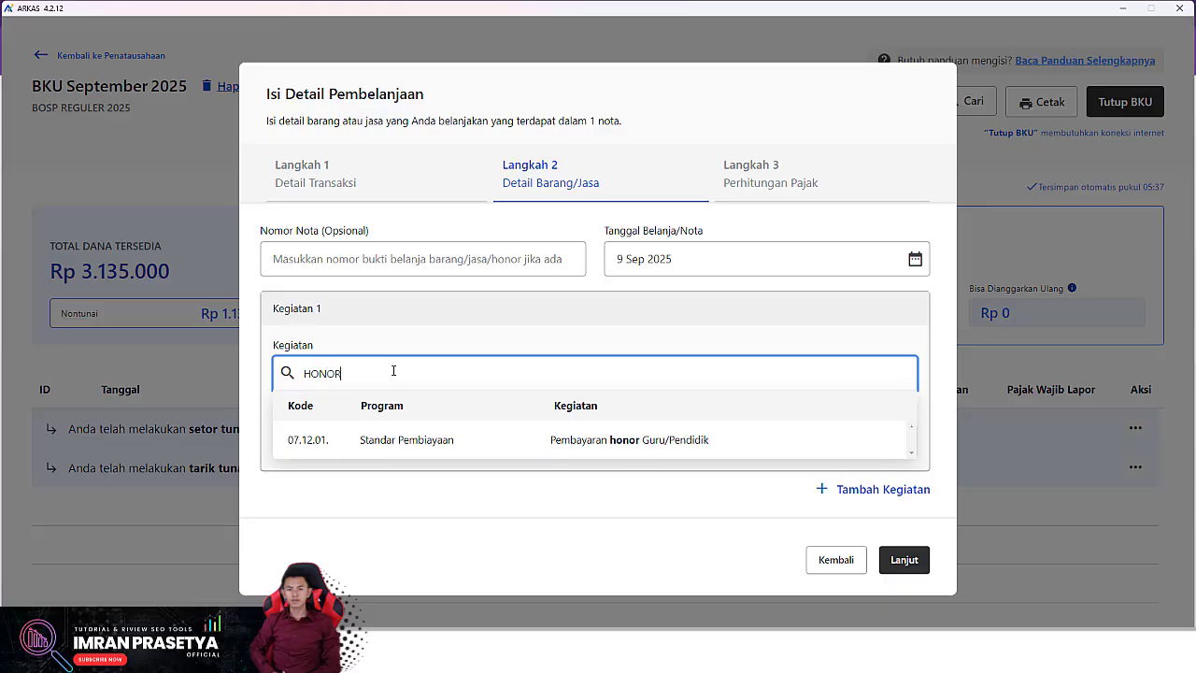
pyautogui.click(454, 437)
pyautogui.click(395, 441)
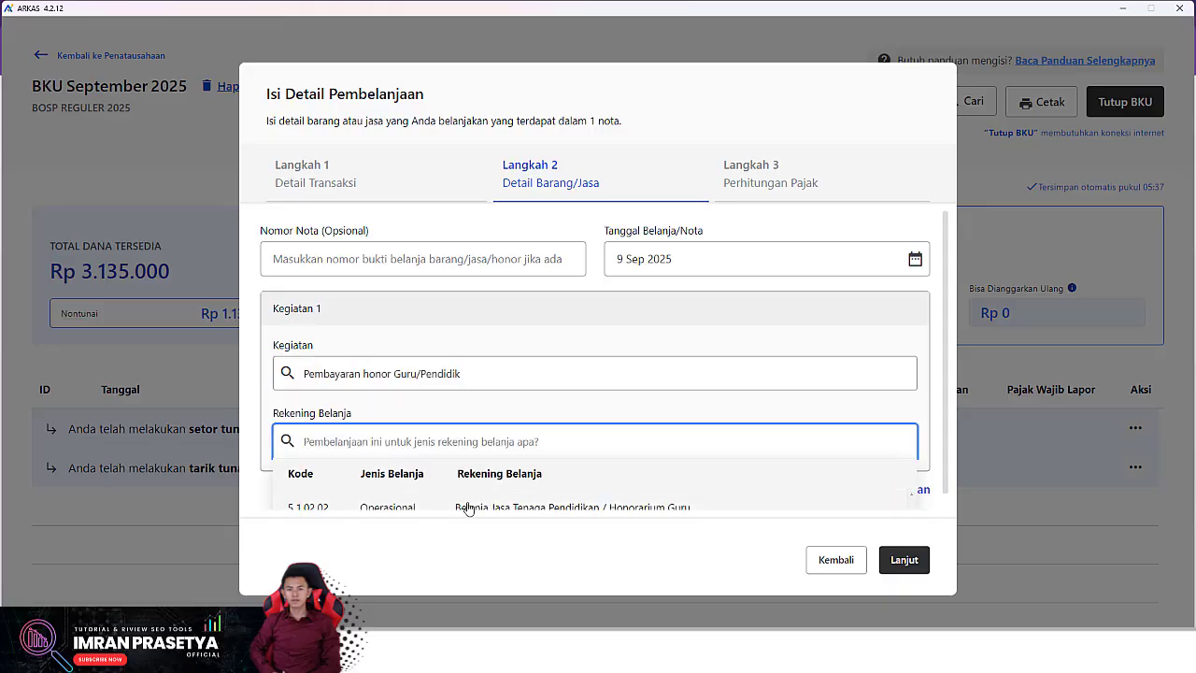
pyautogui.click(388, 491)
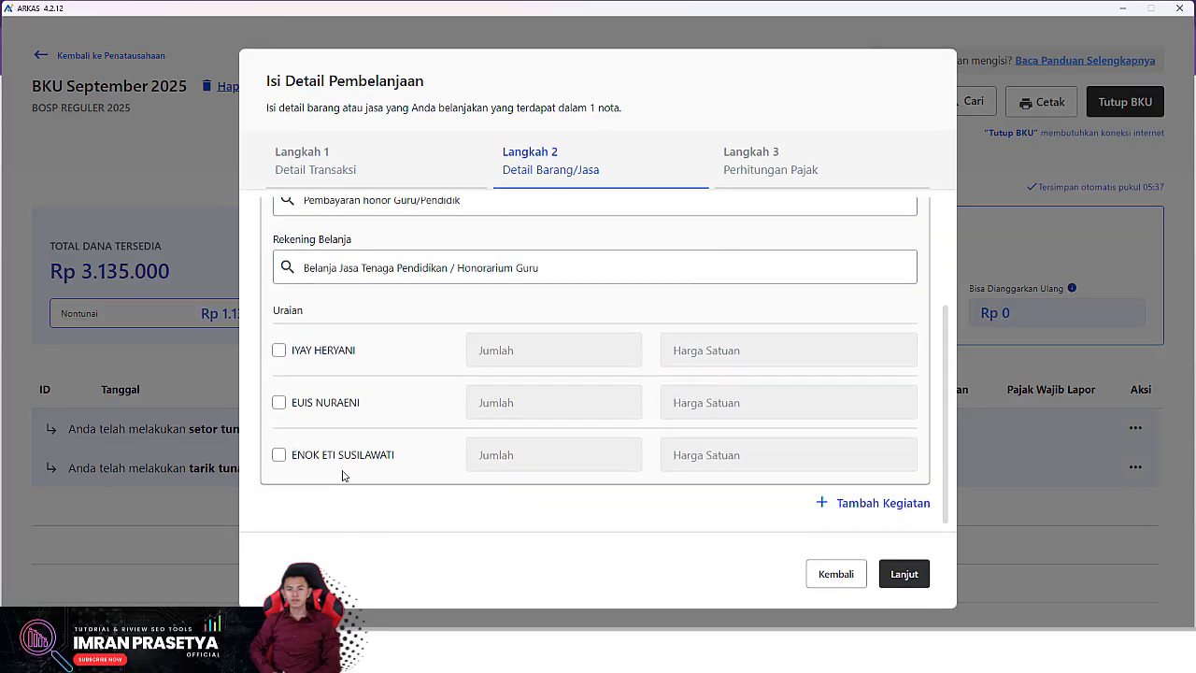
pyautogui.click(279, 351)
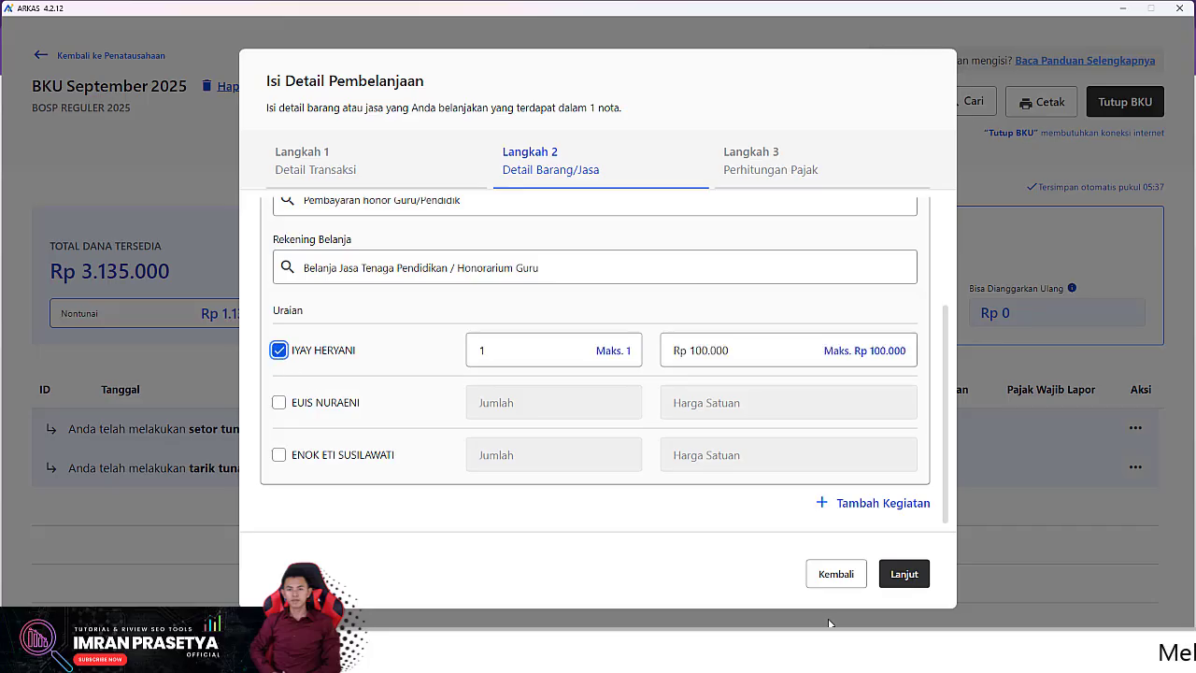
# Step: Pass the tax step and confirm saving expense BPU58 to the BKU
pyautogui.click(906, 578)
pyautogui.click(902, 567)
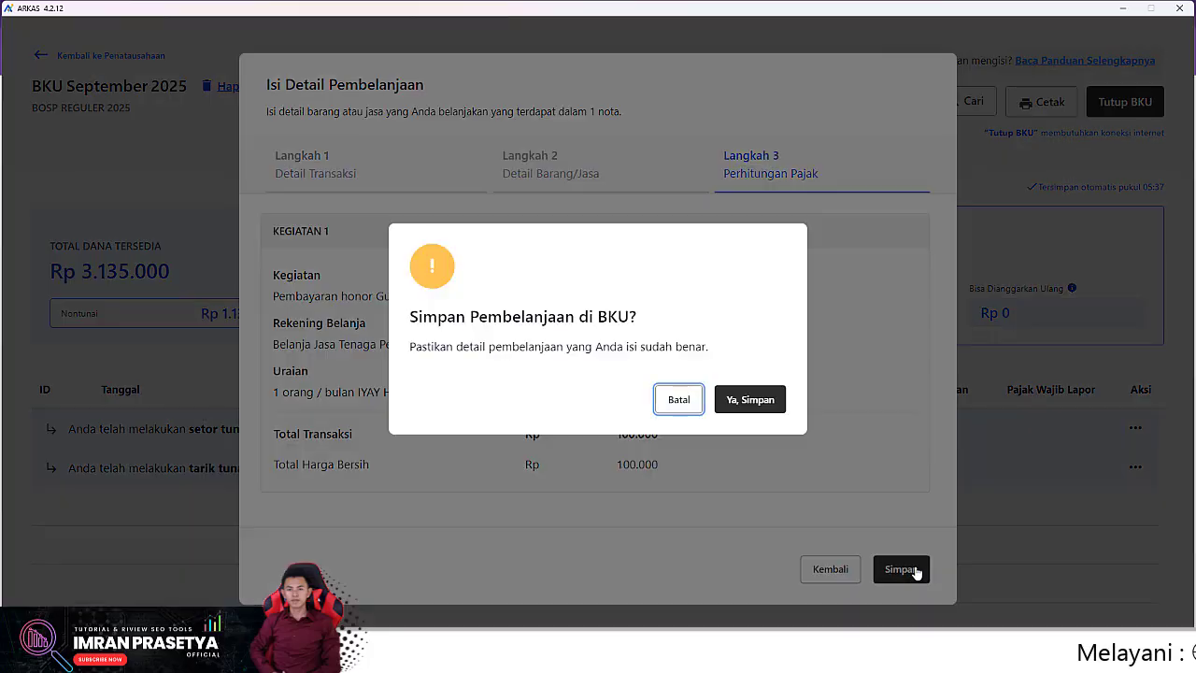
pyautogui.click(753, 404)
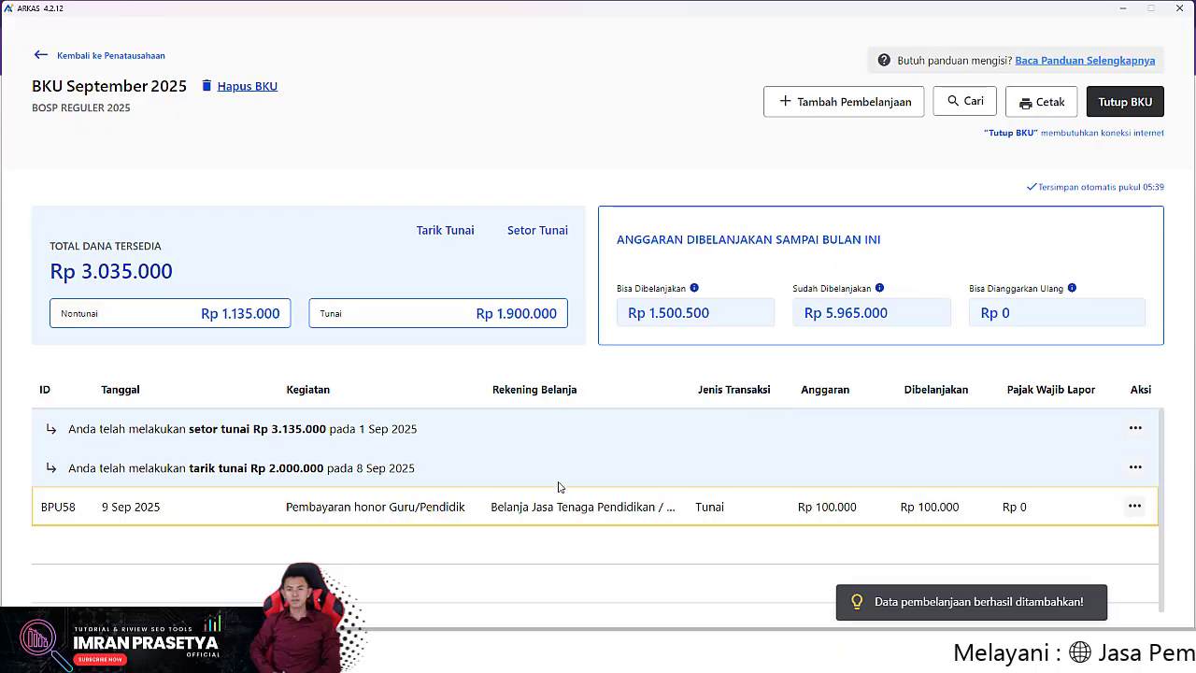